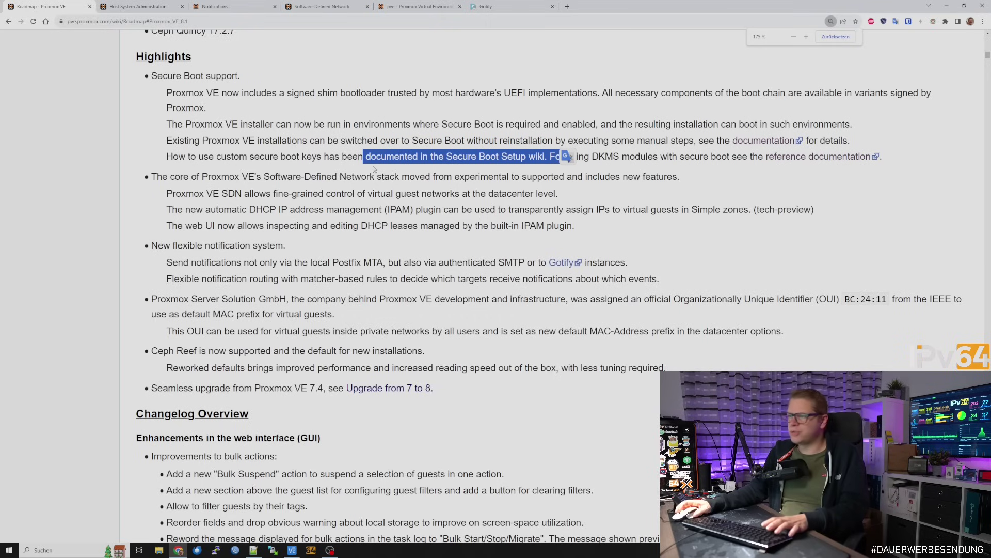
- Examine the release highlight about the Software-Defined Network stack moving from experimental to supported
left_click(374, 169)
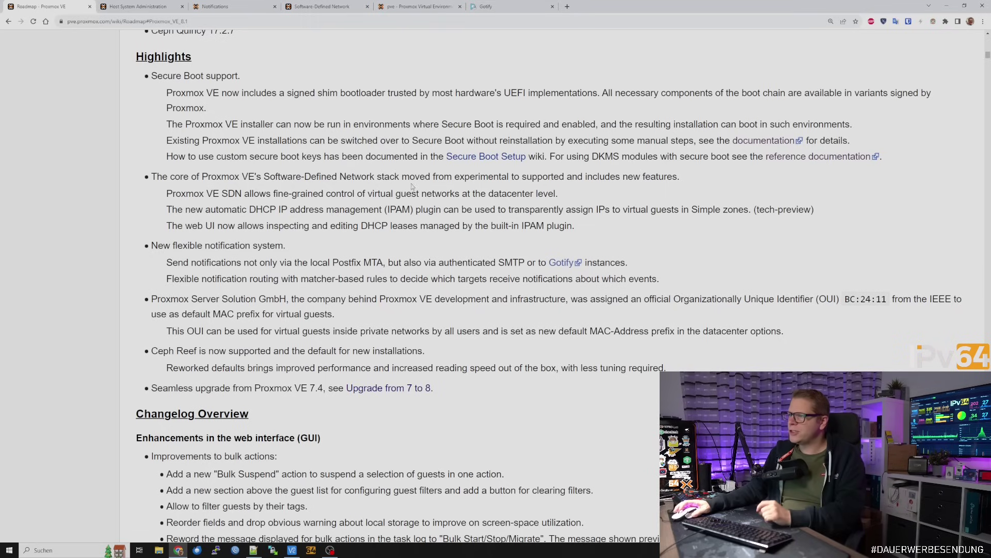
left_click_drag(407, 176, 577, 177)
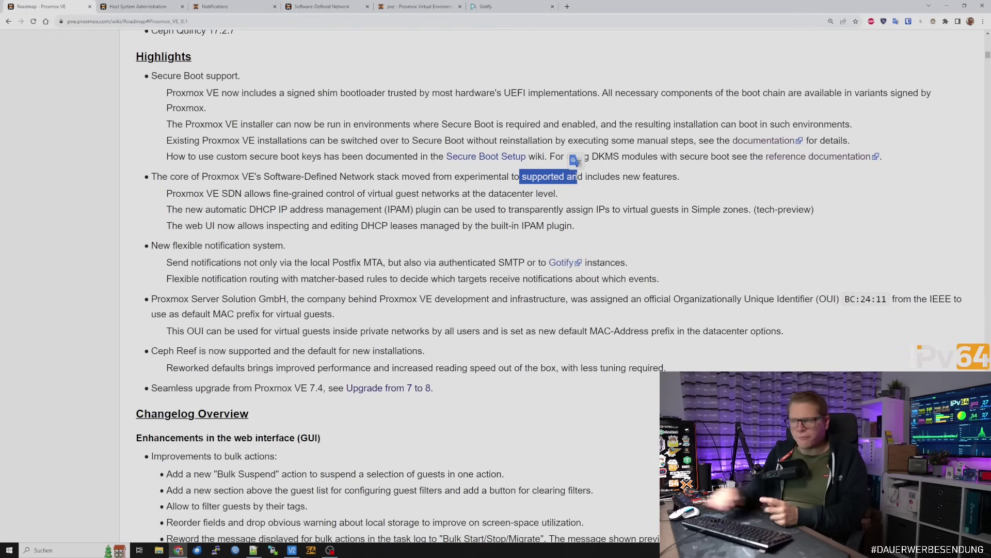
left_click_drag(262, 177, 382, 176)
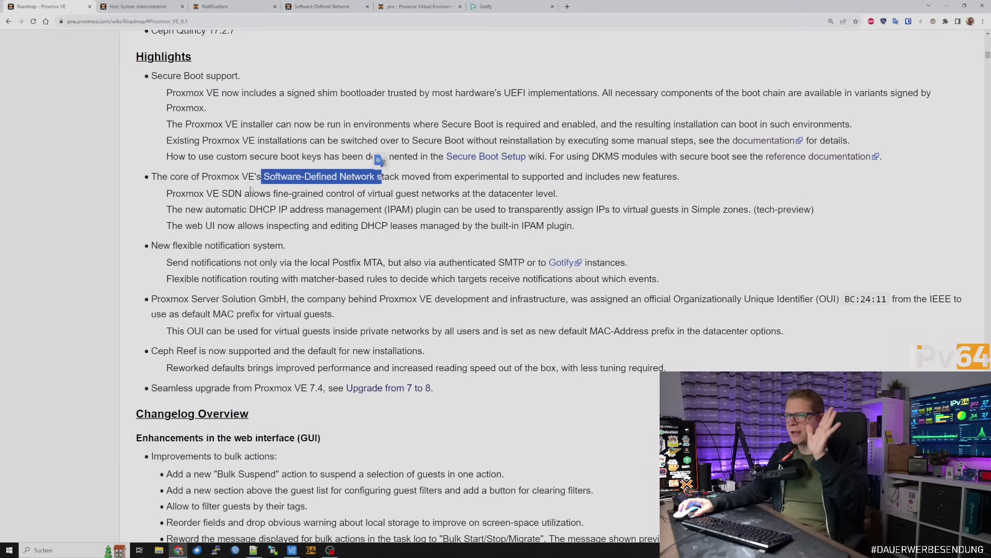
- Switch to the Proxmox VE web interface and review the datacenter's SDN status, its zones and the zone types that can be added
left_click(418, 7)
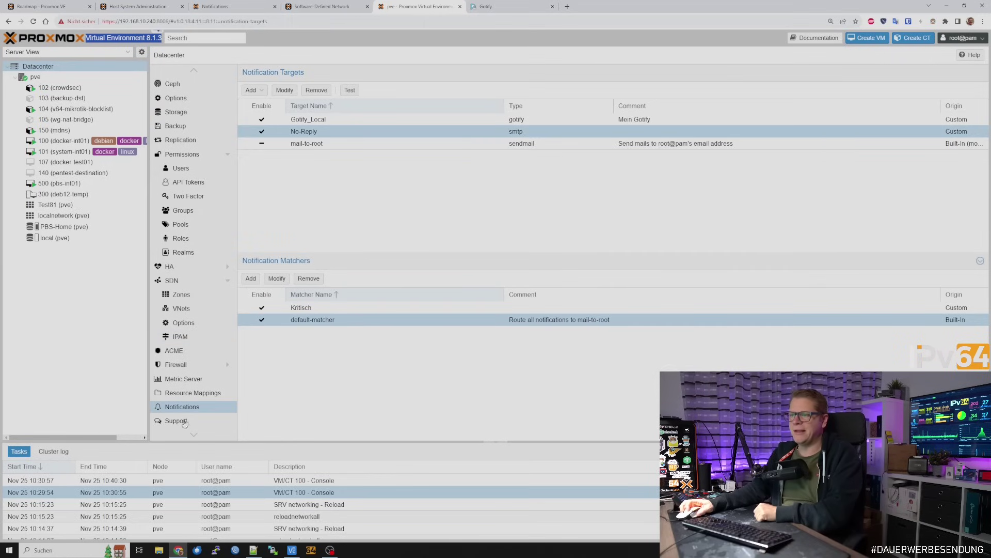
left_click(179, 282)
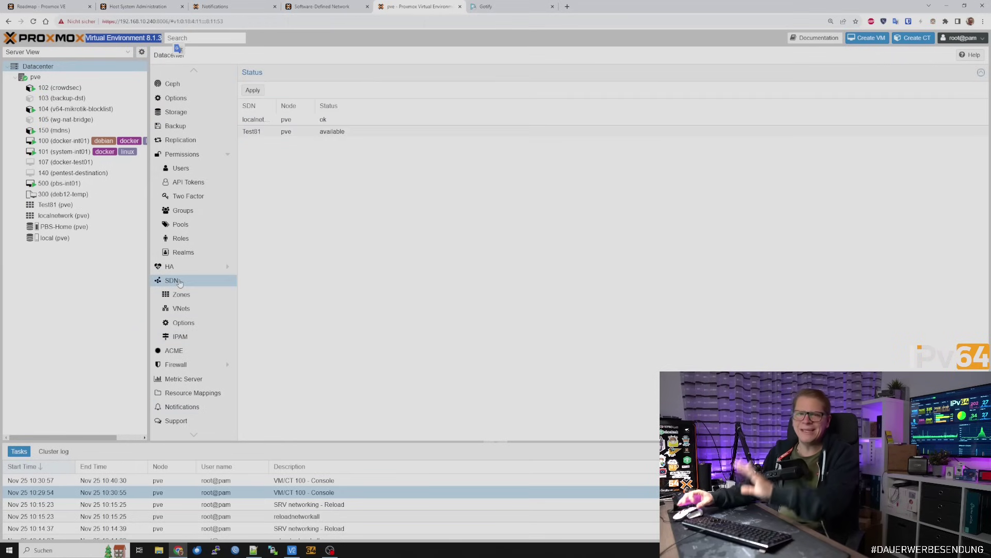
left_click(181, 296)
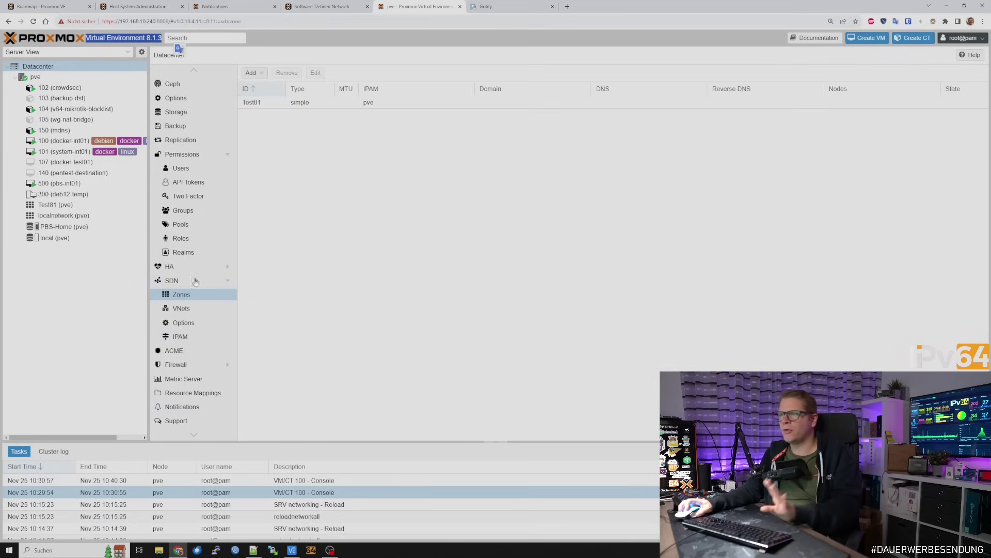
left_click(255, 74)
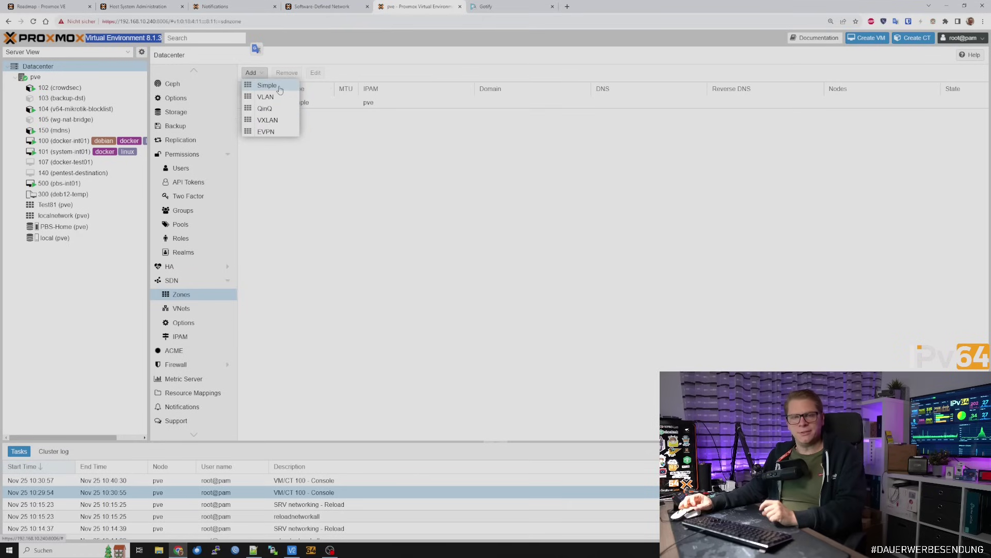
left_click(279, 286)
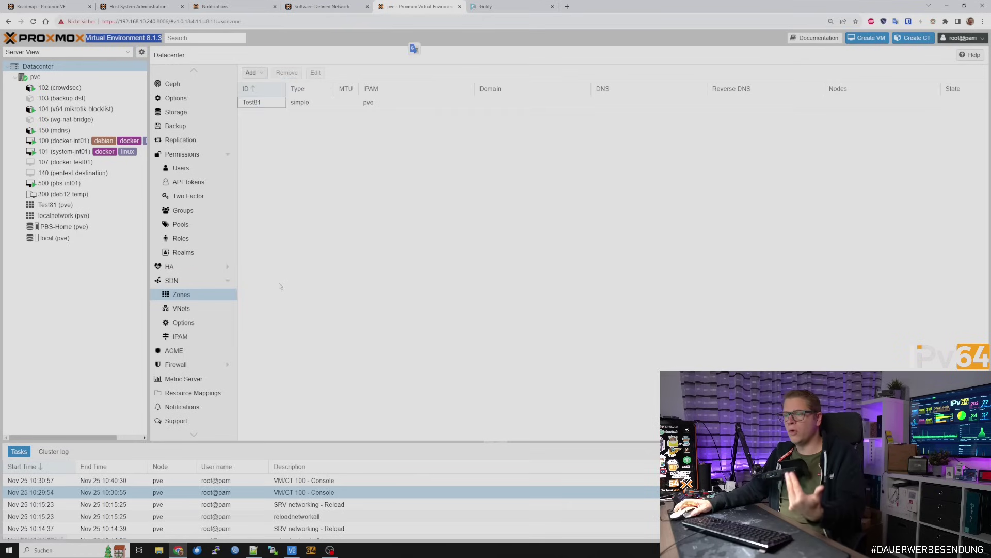
- Go to the SDN VNets and inspect the DHCP ranges of VNet01's 10.7.0.0/24 subnet, then close its settings
left_click(184, 322)
left_click(182, 309)
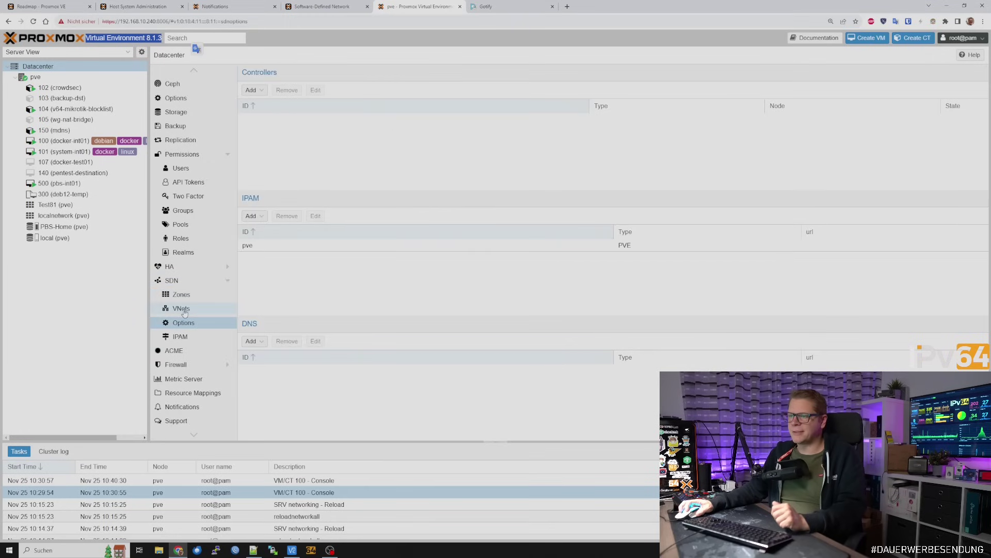
left_click(276, 120)
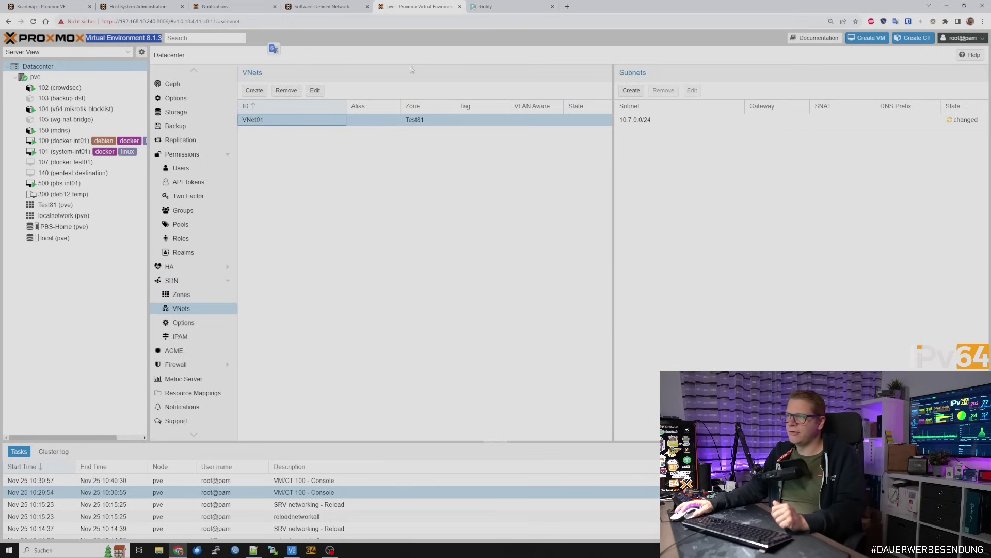
left_click(648, 122)
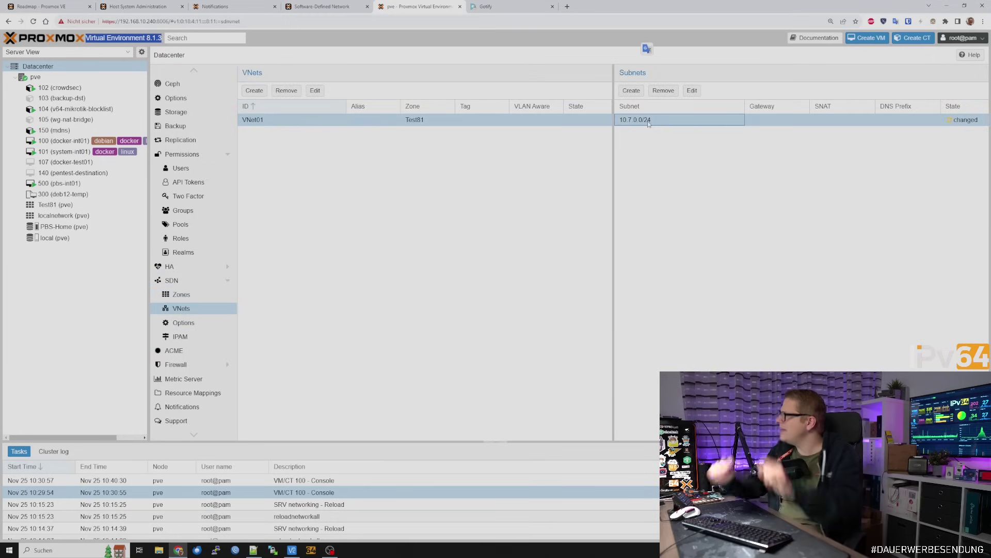
key("ctrl+plus")
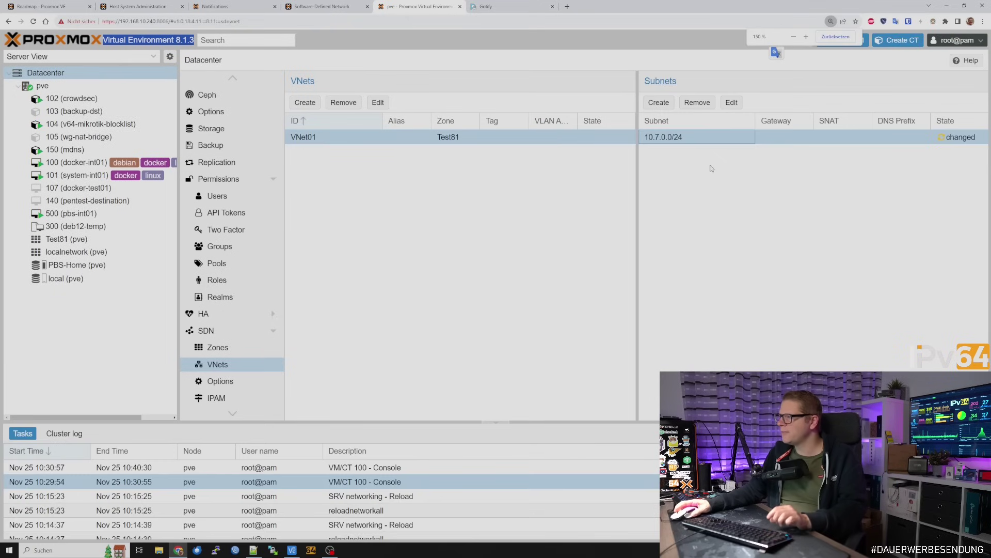
left_click(731, 103)
left_click(468, 248)
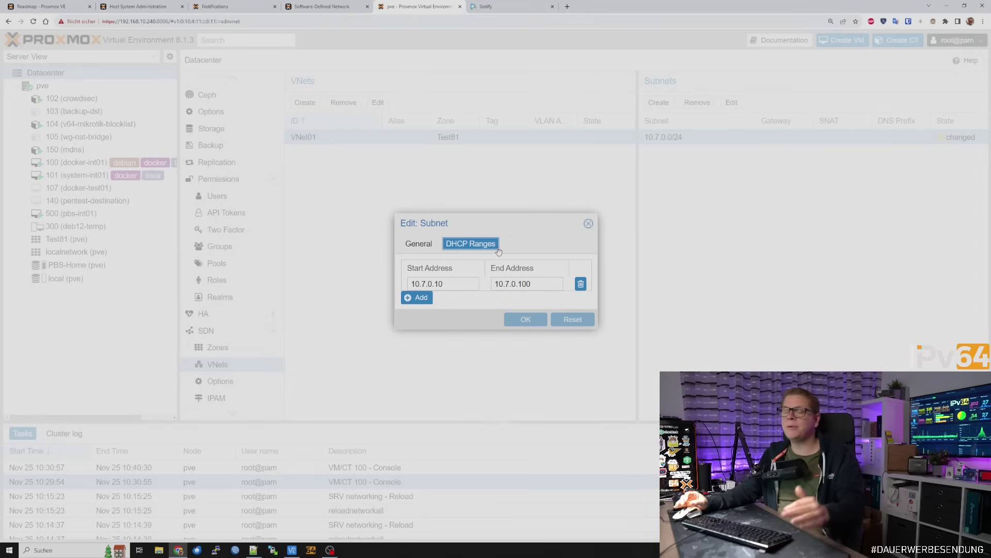
left_click(590, 224)
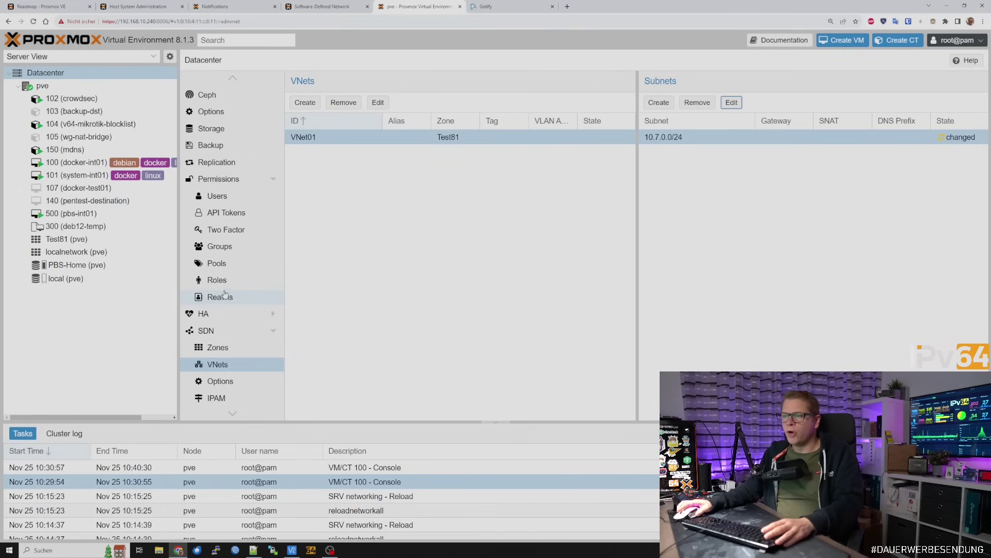
- View the SDN IPAM overview and select the zone Test81 in the zones list
scroll(225, 293, "down", 3)
left_click(217, 322)
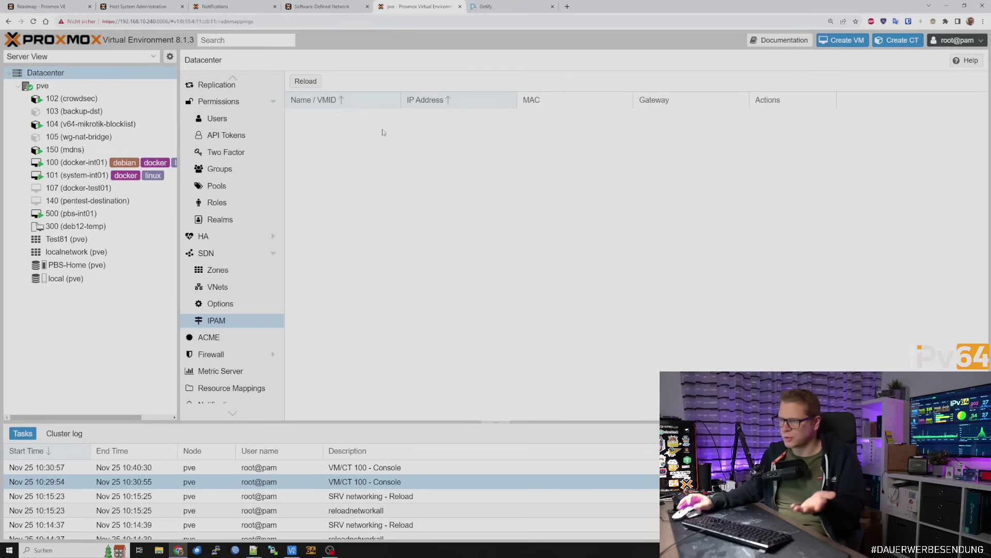
left_click(217, 270)
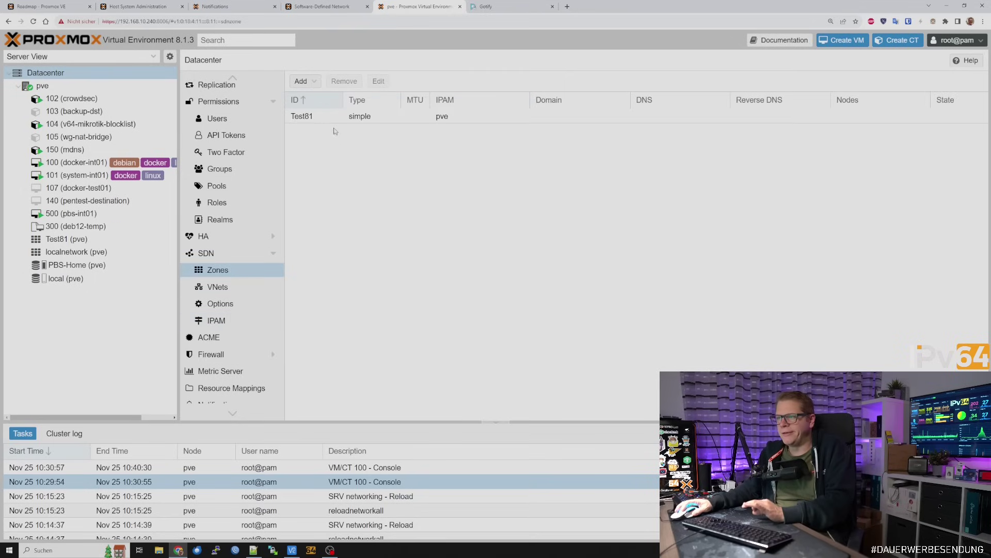
left_click(328, 118)
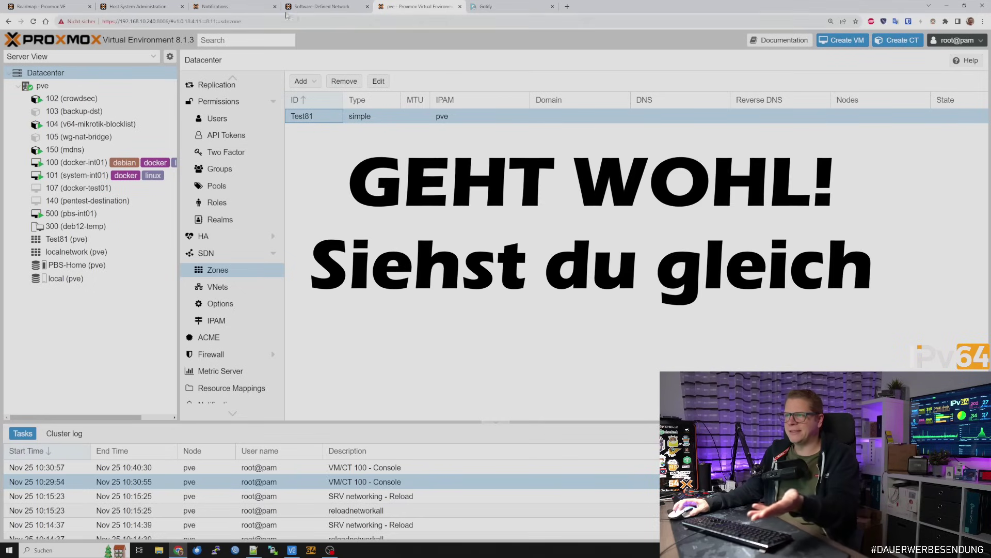
- Switch to the Software-Defined Network documentation and find the SDN Core command for installing libpve-network-perl
left_click(321, 7)
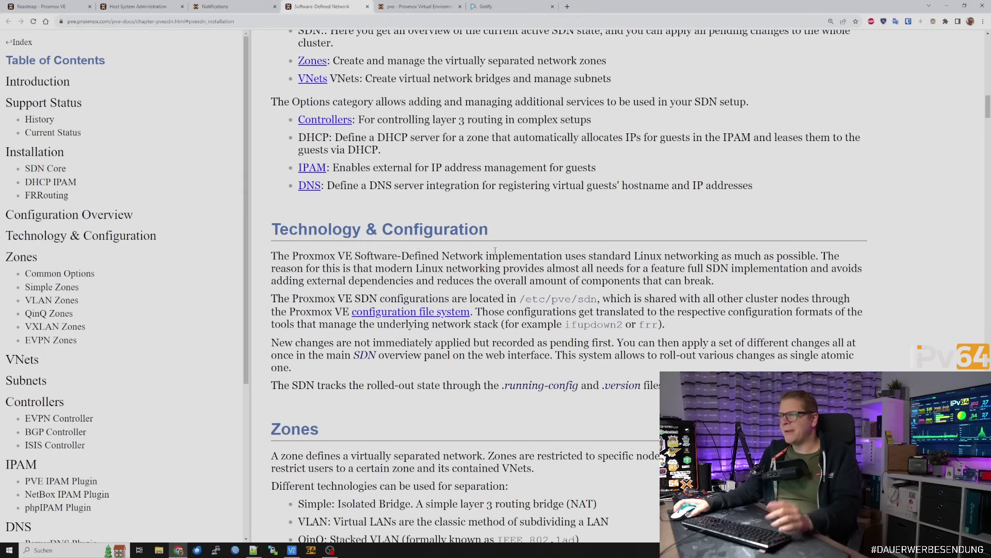
key("ctrl+minus")
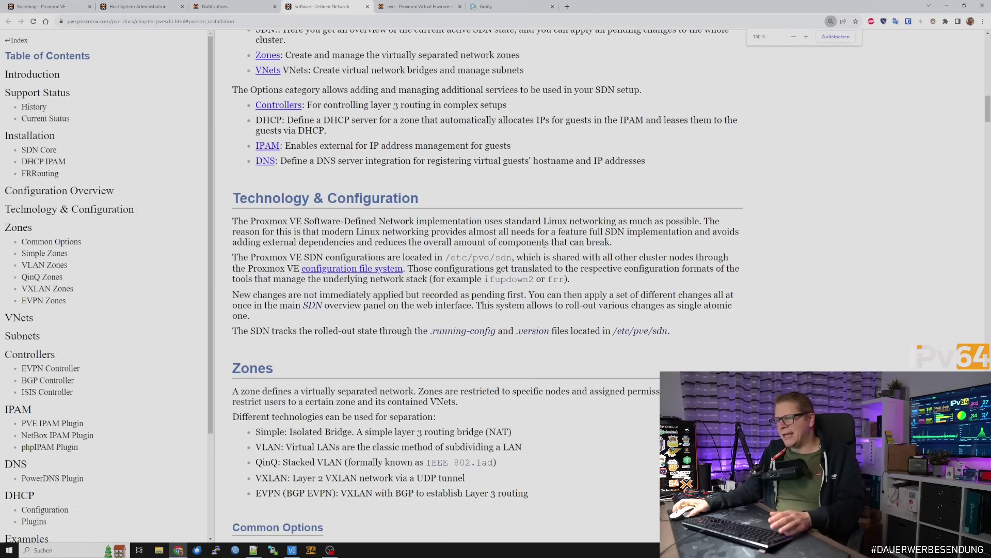
scroll(544, 244, "down", 9)
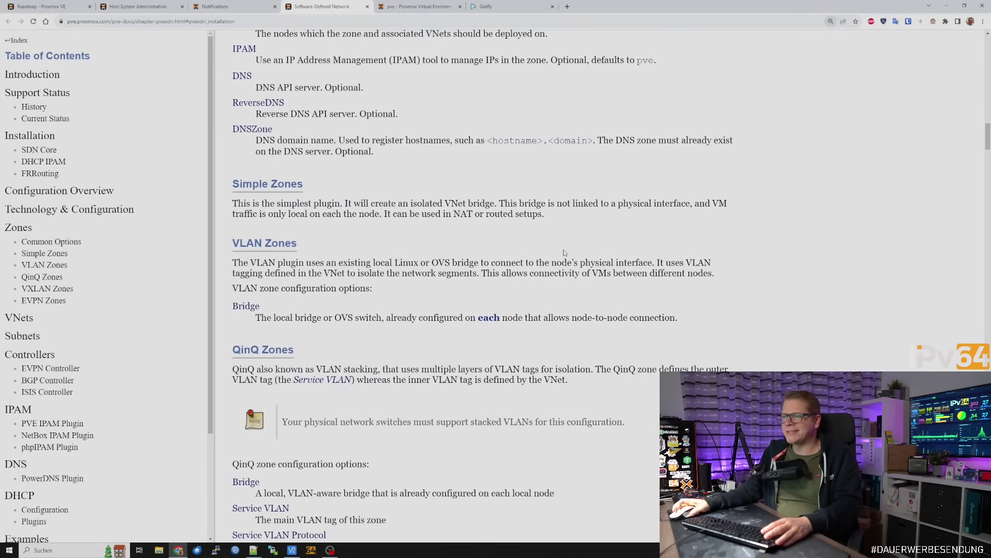
scroll(579, 251, "up", 15)
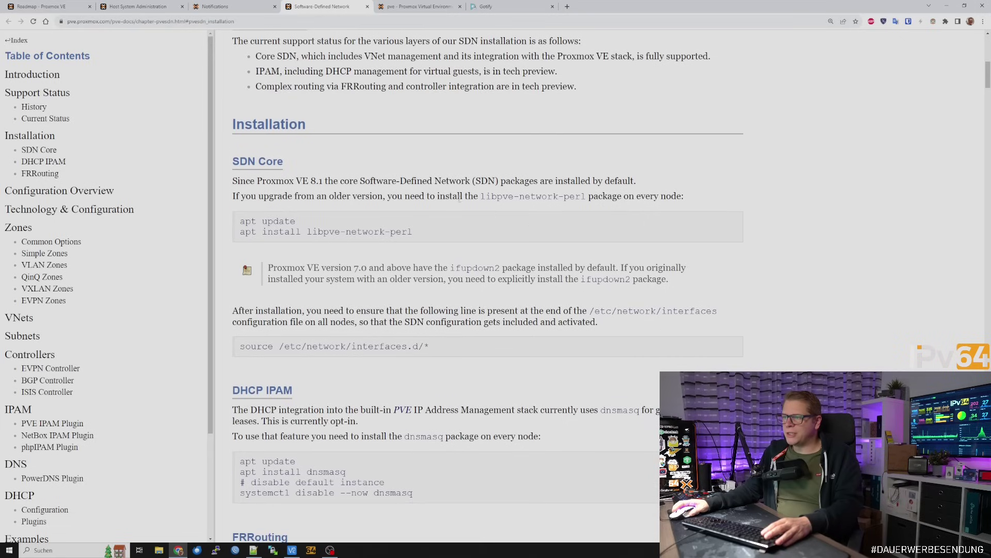
left_click_drag(421, 235, 284, 233)
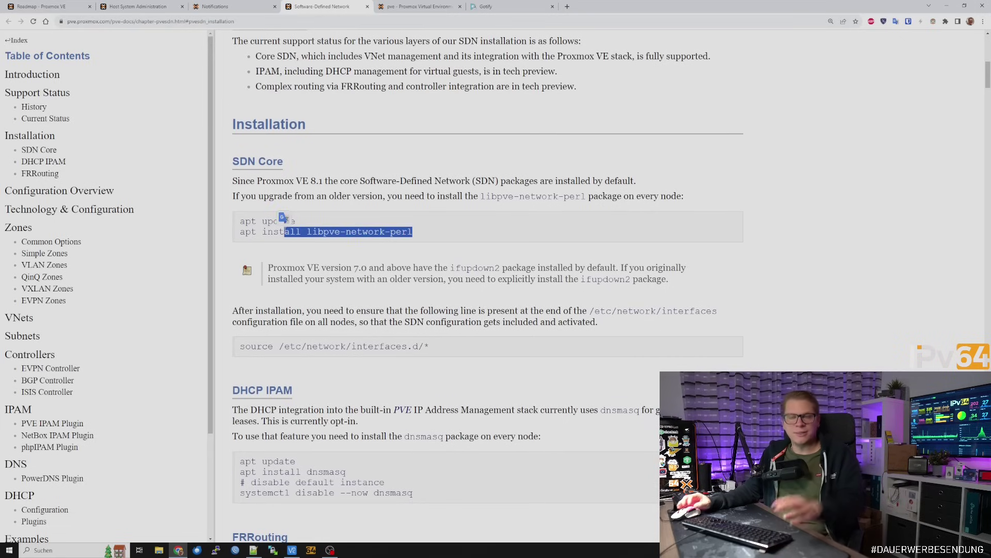
- Read the documentation's installation commands for DHCP IPAM (dnsmasq) and FRRouting (frr-pythontools)
scroll(338, 253, "down", 1)
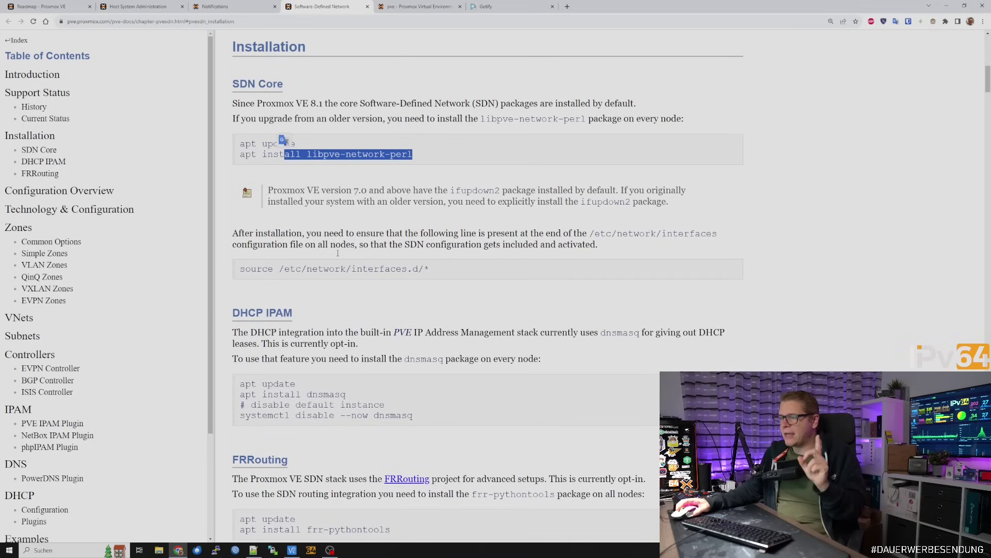
scroll(337, 253, "down", 1)
left_click_drag(425, 333, 284, 306)
scroll(450, 301, "down", 2)
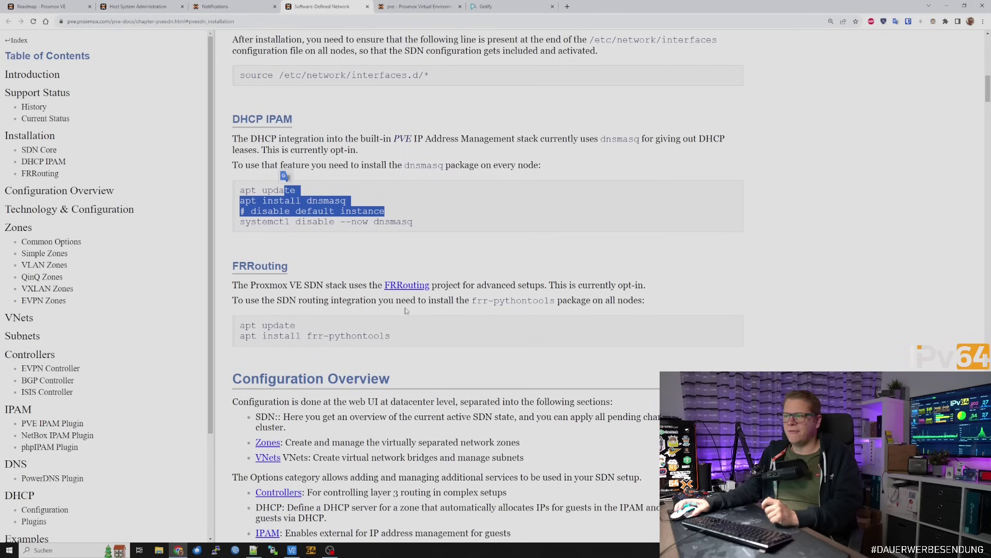
left_click_drag(406, 353, 263, 326)
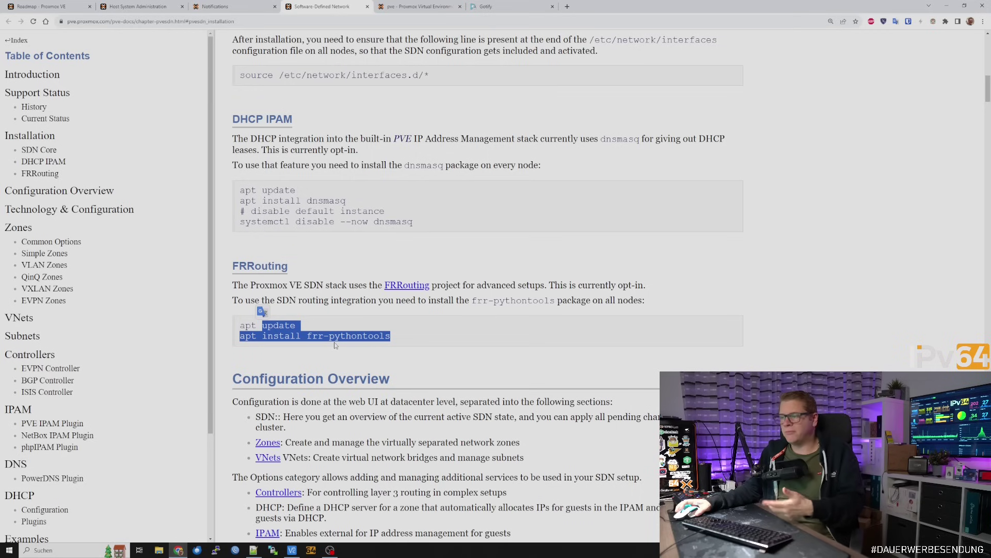
scroll(367, 329, "up", 1)
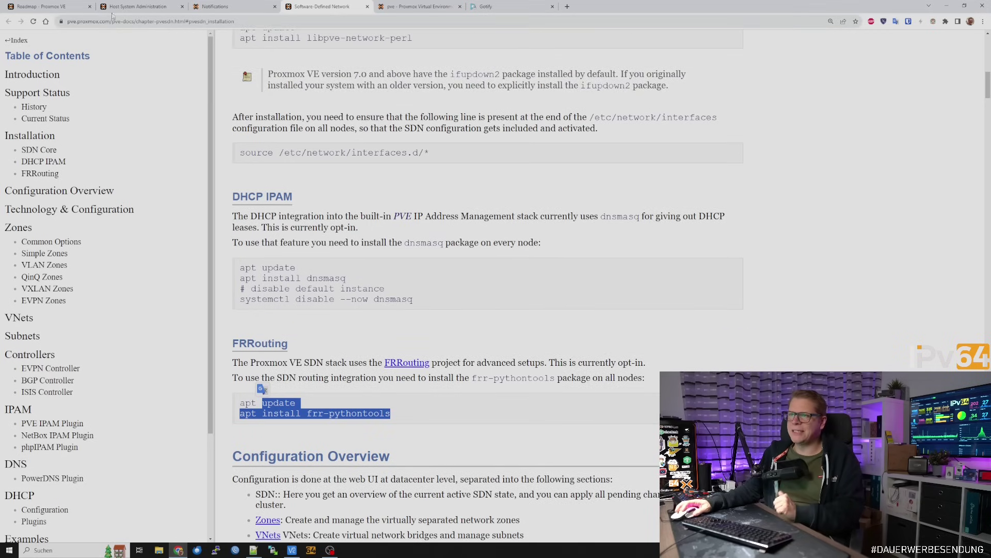
- Switch back to the Proxmox VE web interface and view VNet01 in the SDN VNets list
left_click(418, 6)
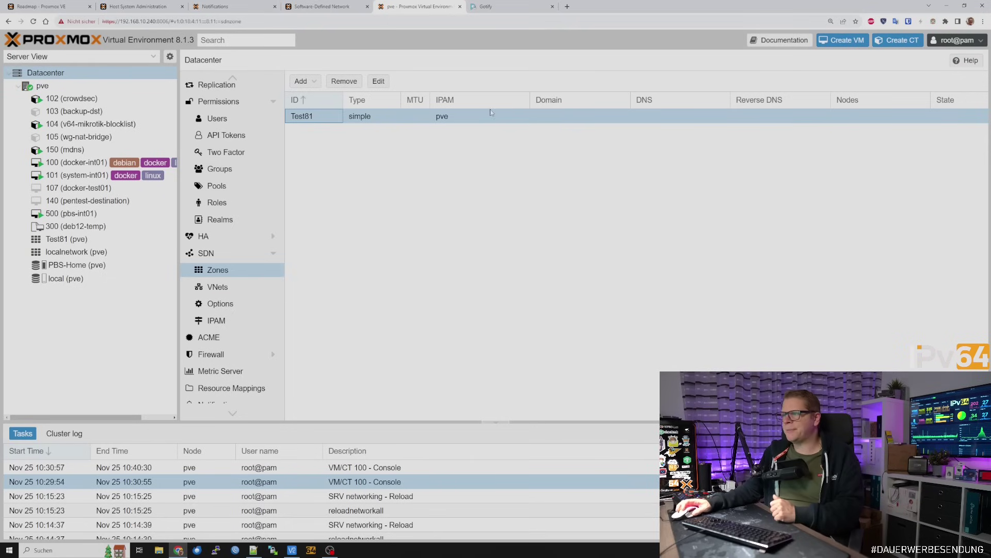
left_click(248, 289)
left_click(386, 138)
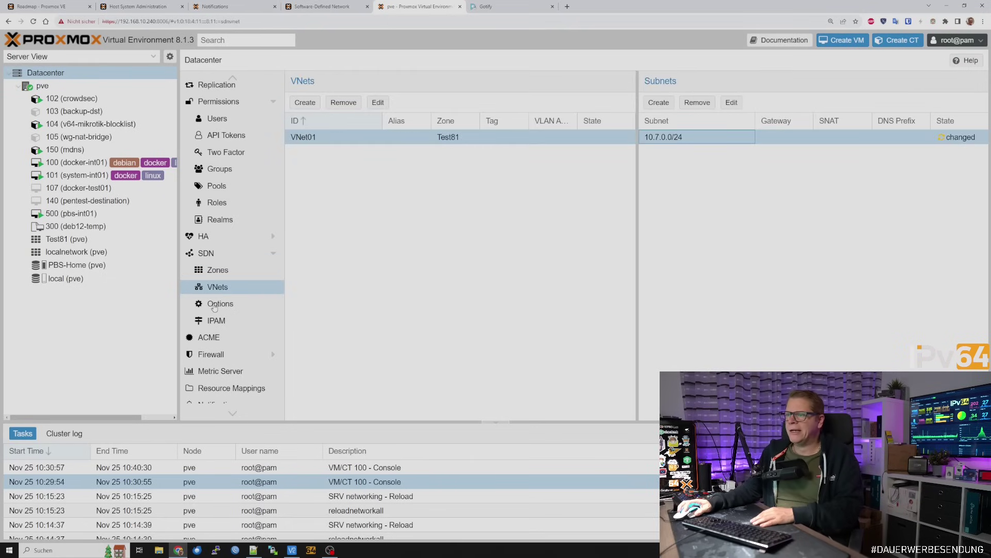
- Inspect the bridge choices for network device eth0 of container 105 (wg-nat-bridge), including VNet01, and close its settings
left_click(82, 137)
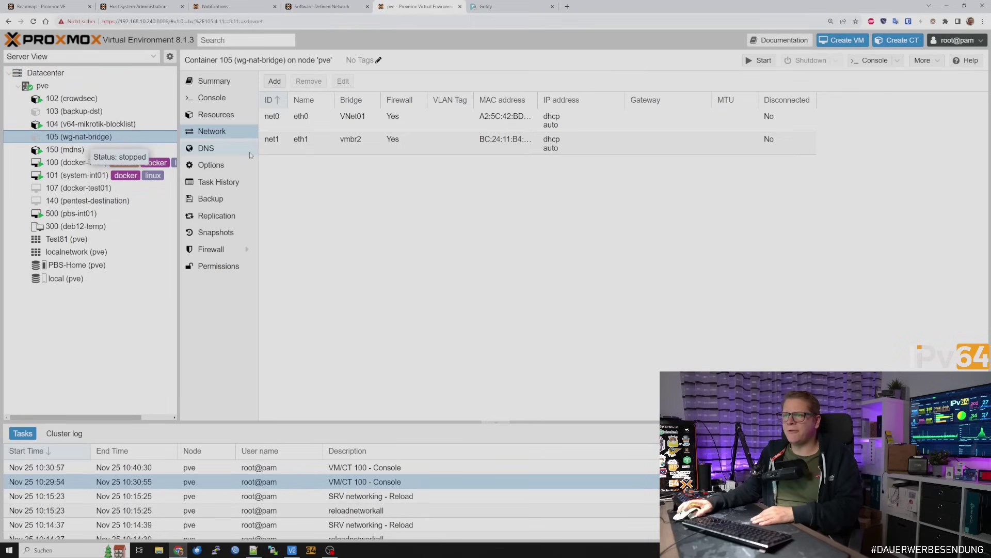
left_click(368, 146)
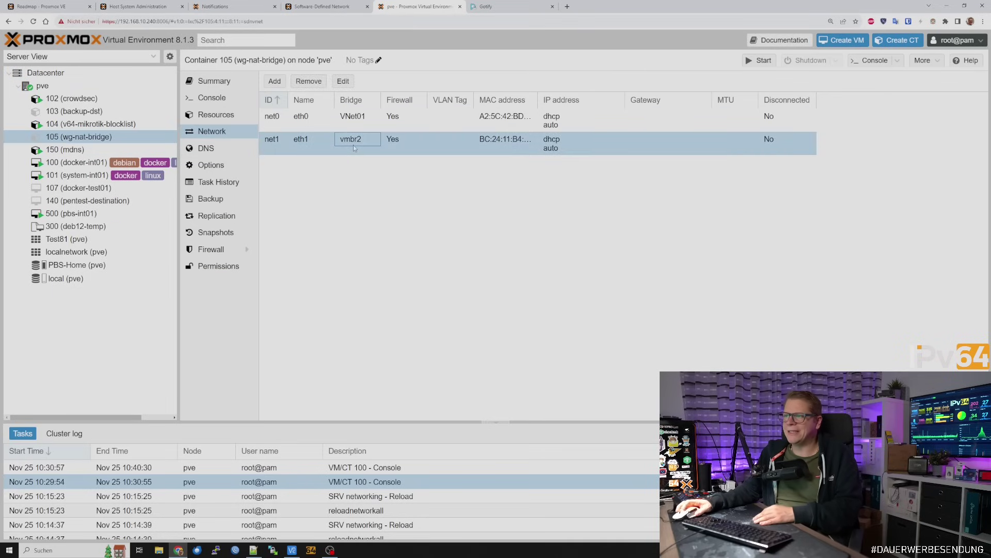
double_click(335, 124)
left_click(484, 256)
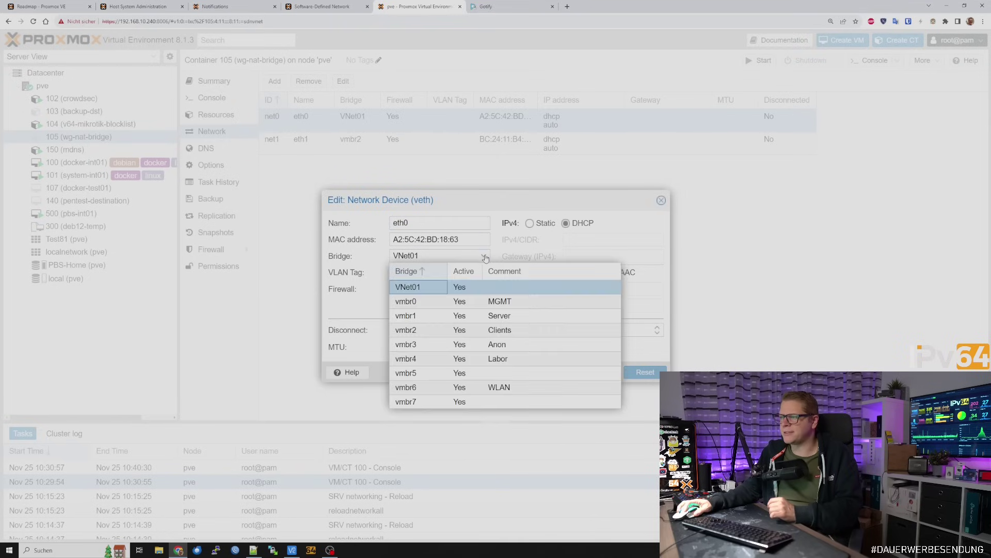
left_click(444, 291)
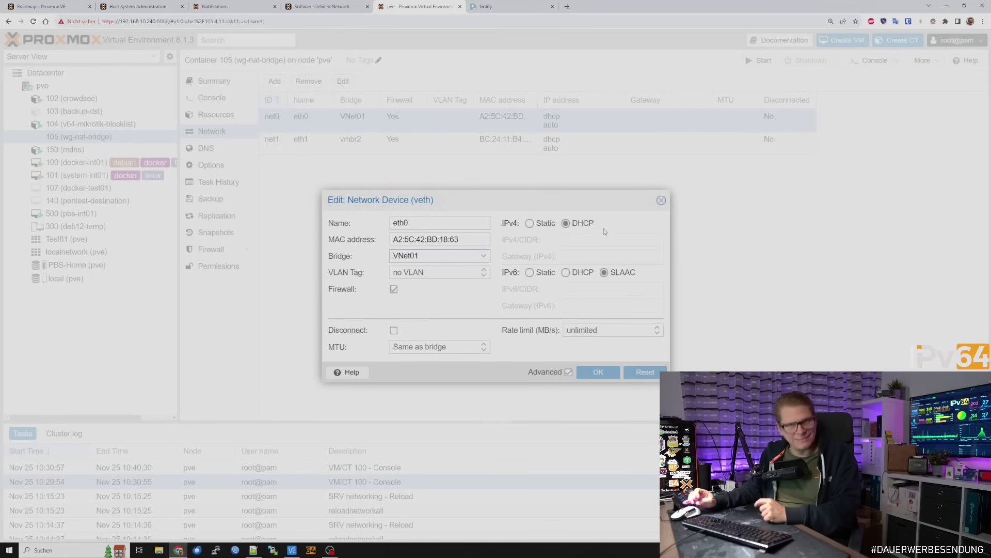
left_click(662, 201)
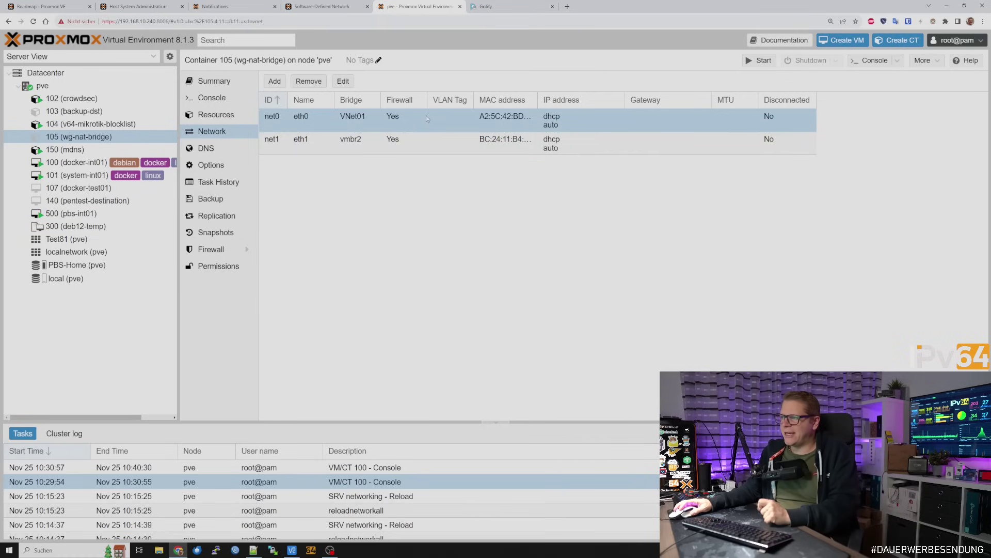
- Open the system log of the node pve
left_click(42, 86)
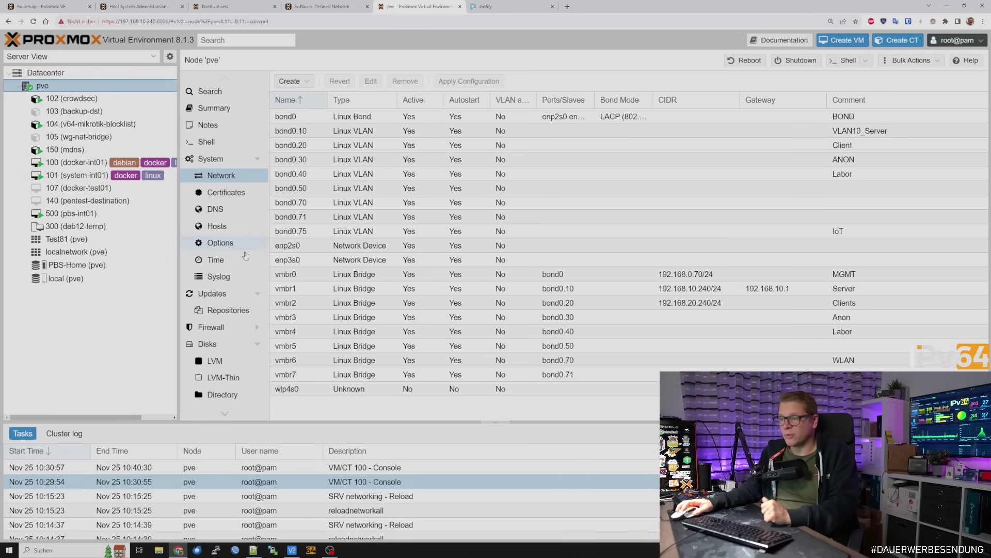
left_click(226, 278)
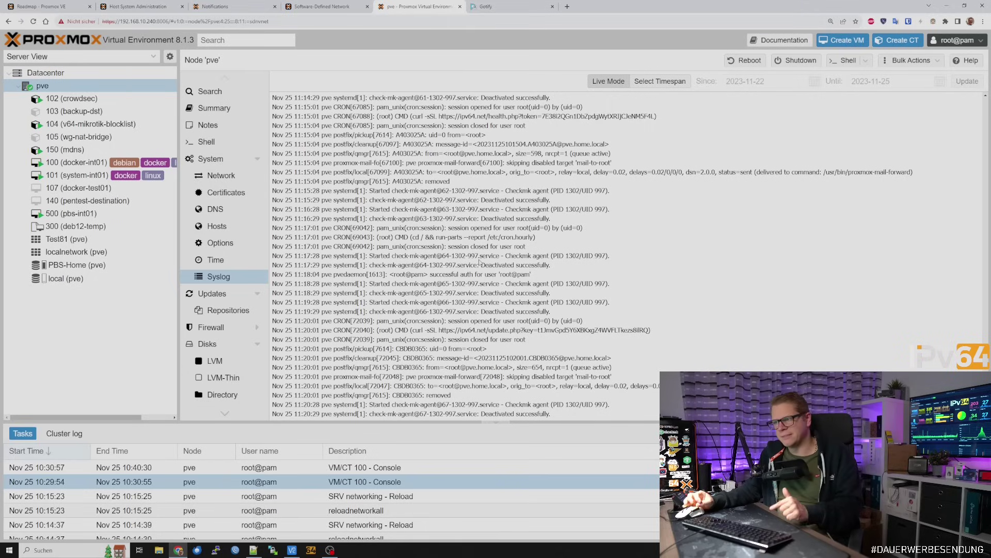
- Read the latest syslog entries of node pve and open the datacenter's SDN options
left_click_drag(400, 413, 511, 414)
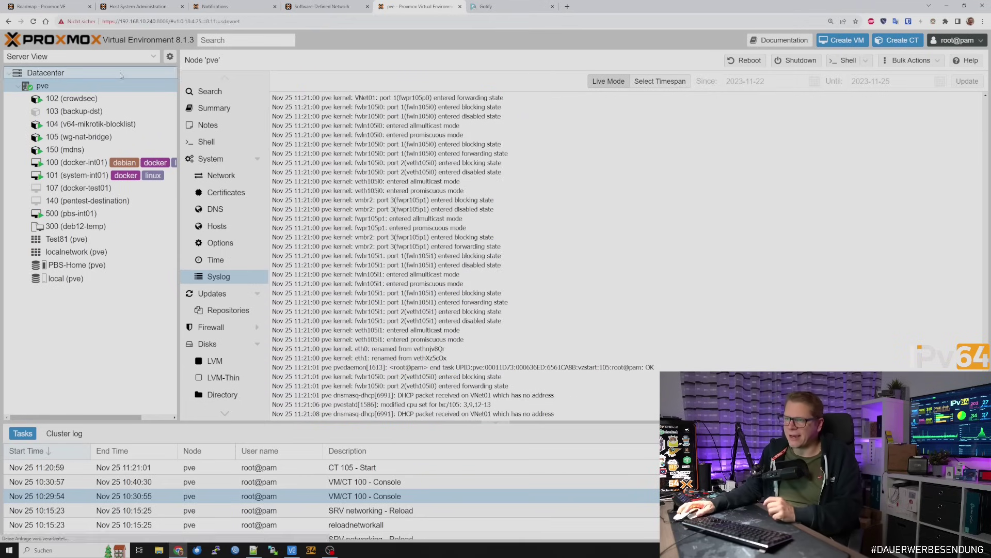
left_click(46, 73)
scroll(229, 321, "down", 4)
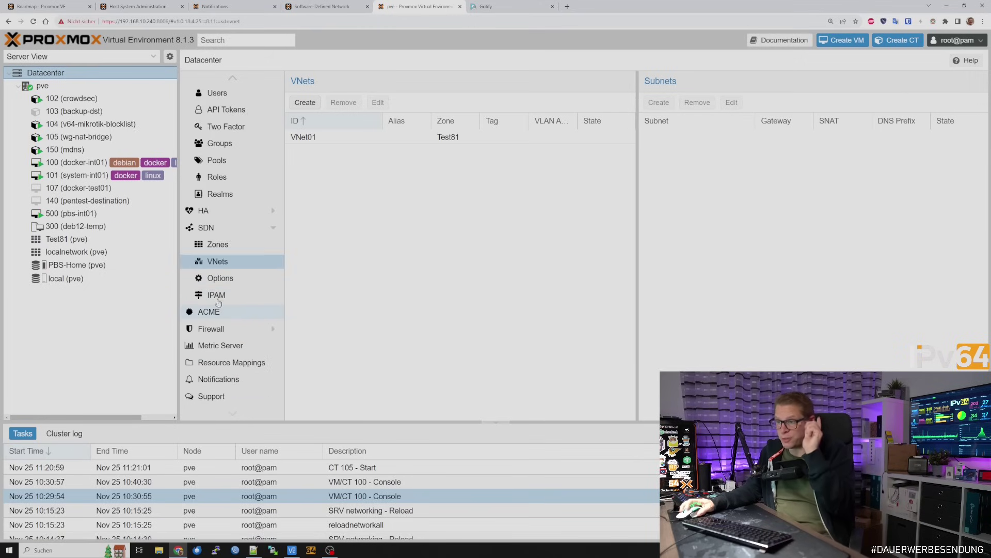
left_click(227, 280)
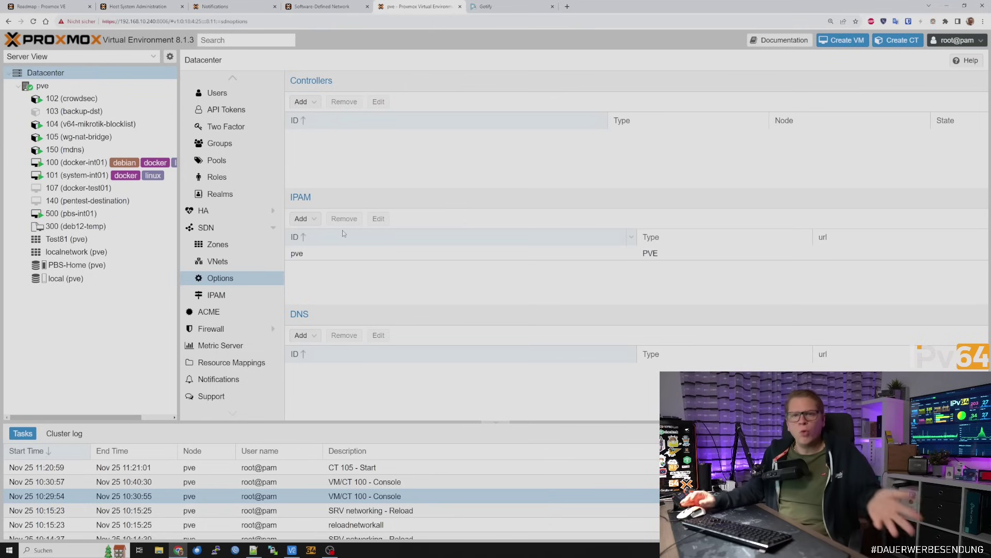
- Inspect the forms for adding Netbox and PhpIpam as IPAM plugins, close them unfilled, and view the available DNS plugin types
left_click(301, 218)
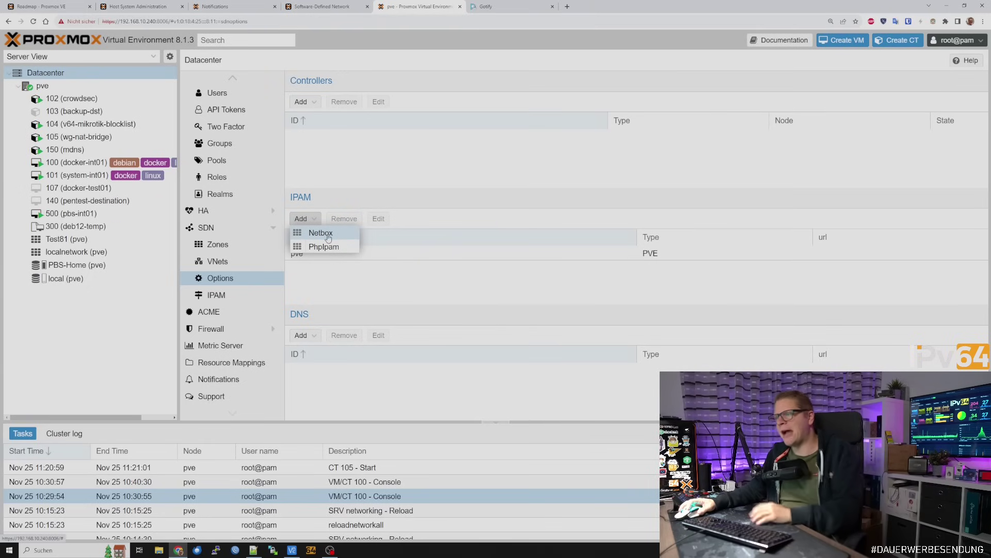
left_click(321, 233)
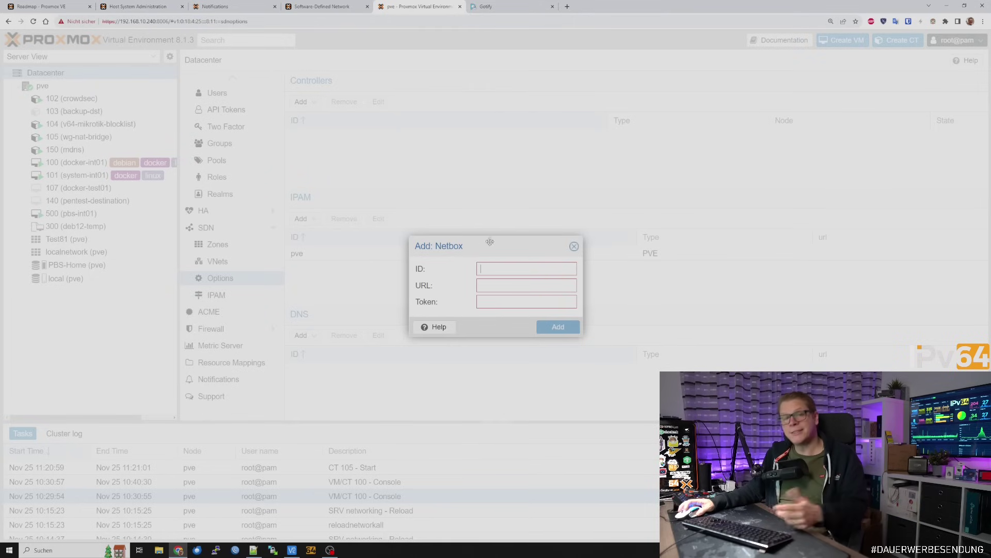
left_click(574, 247)
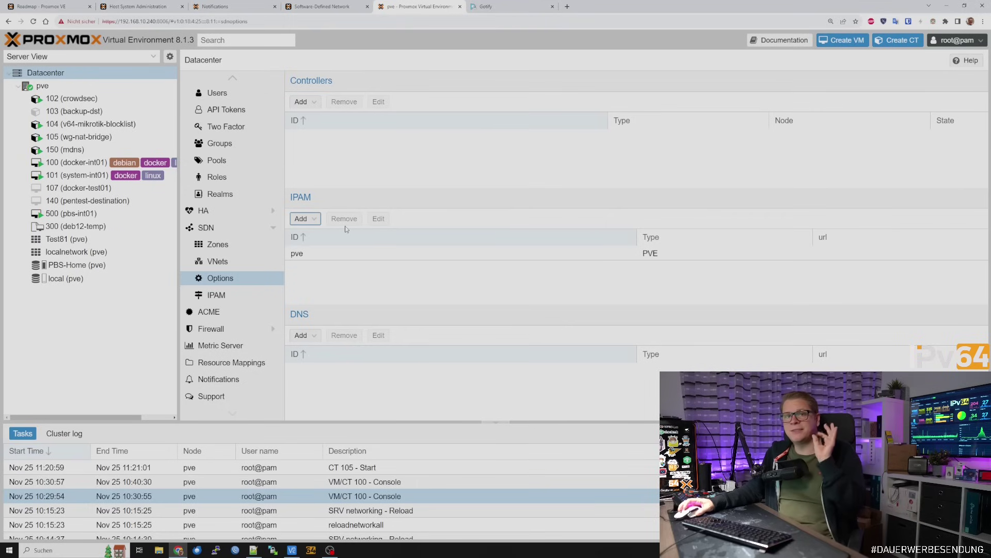
left_click(313, 221)
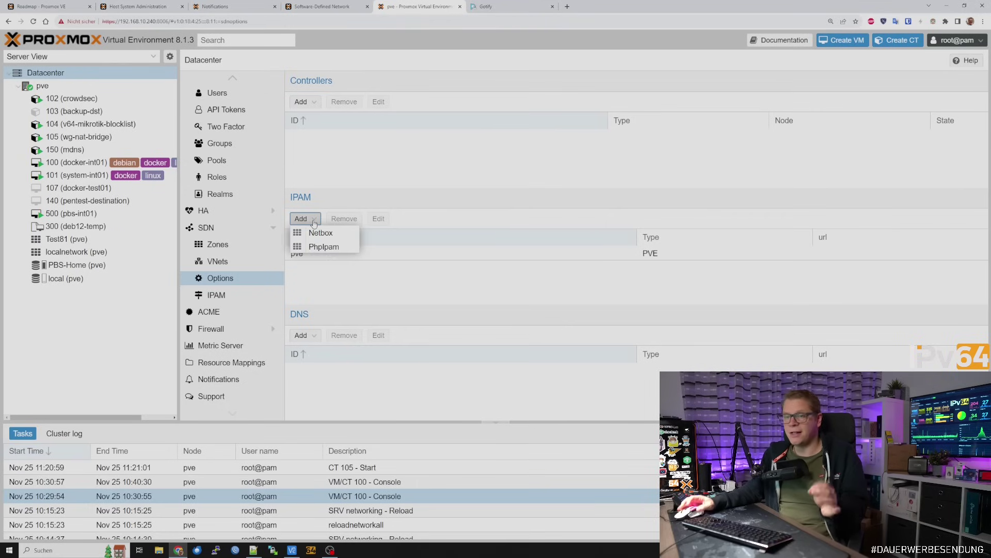
left_click(327, 248)
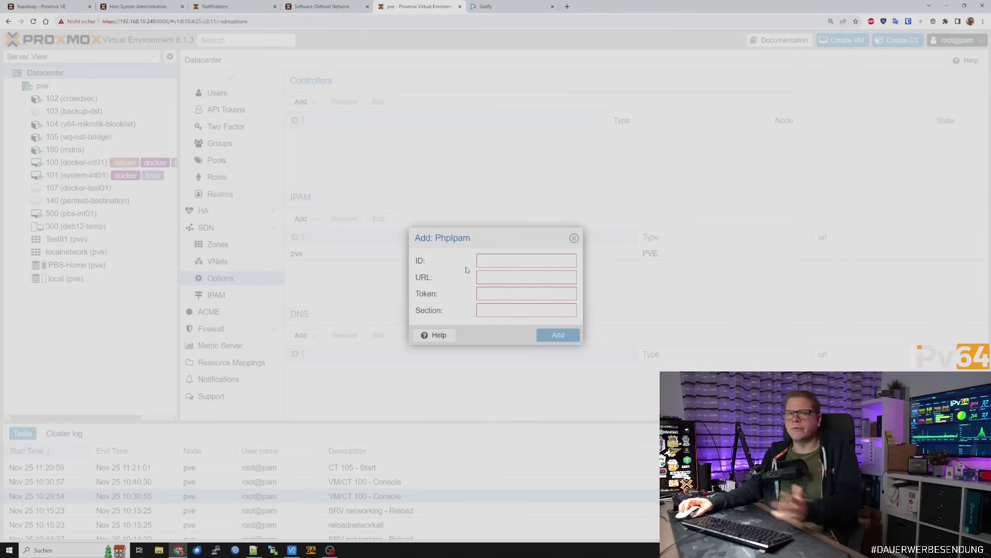
left_click(574, 240)
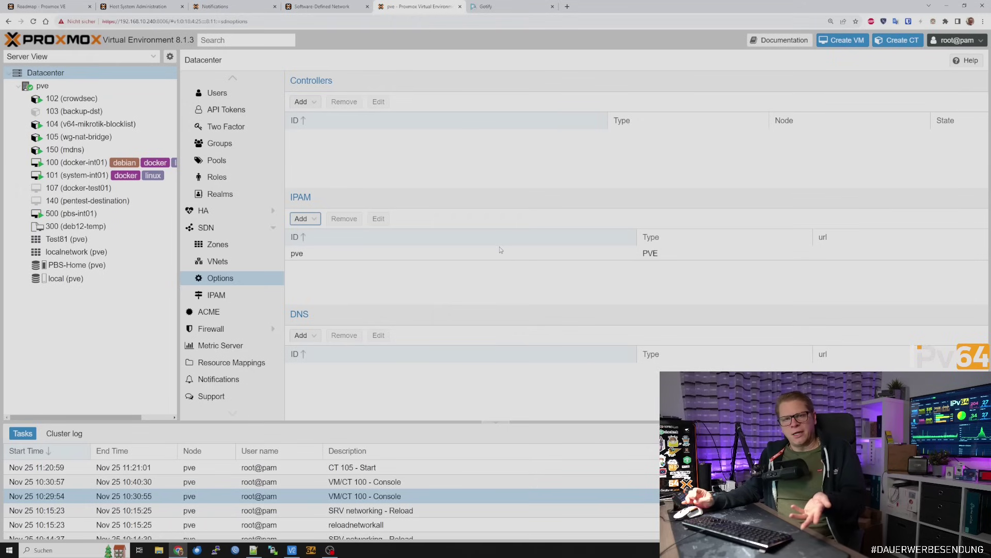
left_click(484, 270)
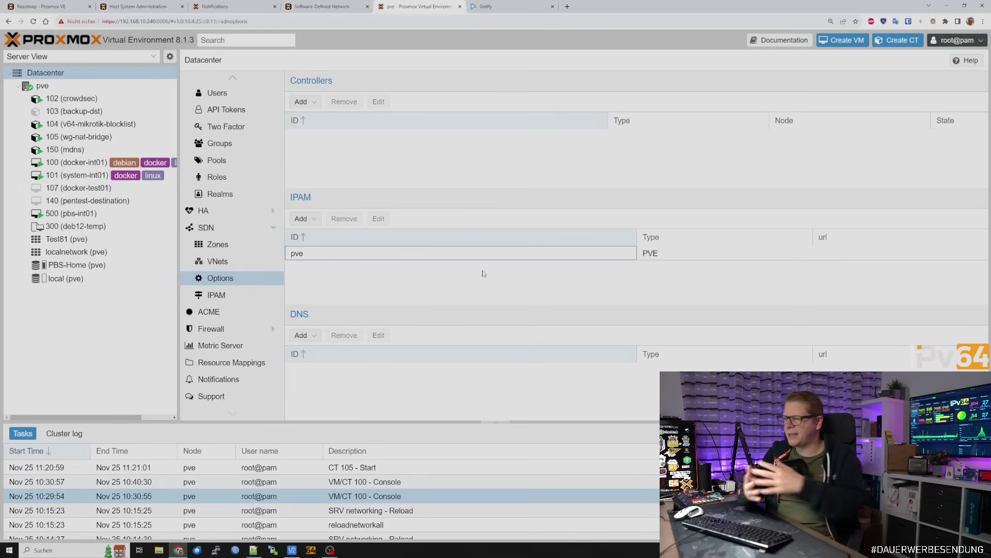
left_click(314, 336)
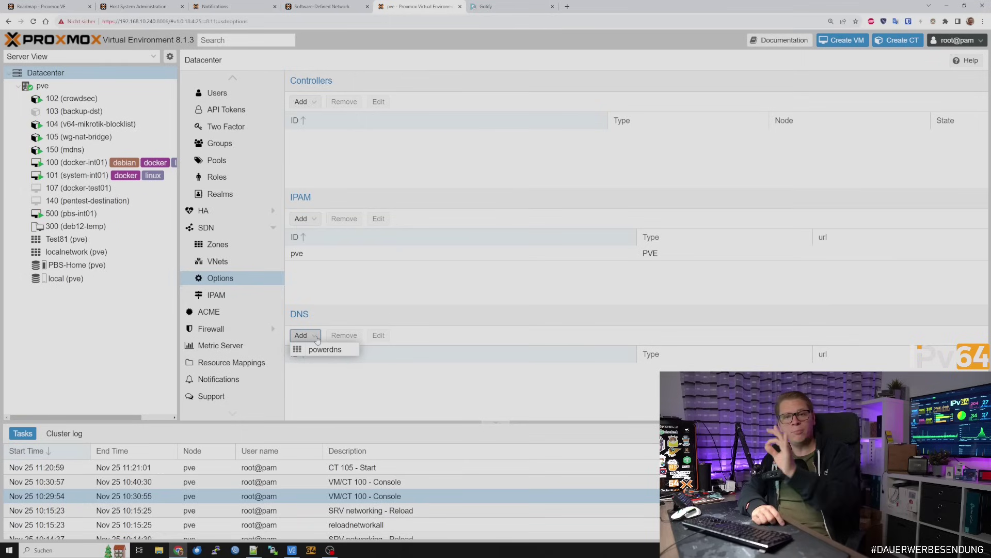
- Open the SDN IPAM overview and examine the IP and MAC address mapping of container 105 in VNet01
left_click(244, 300)
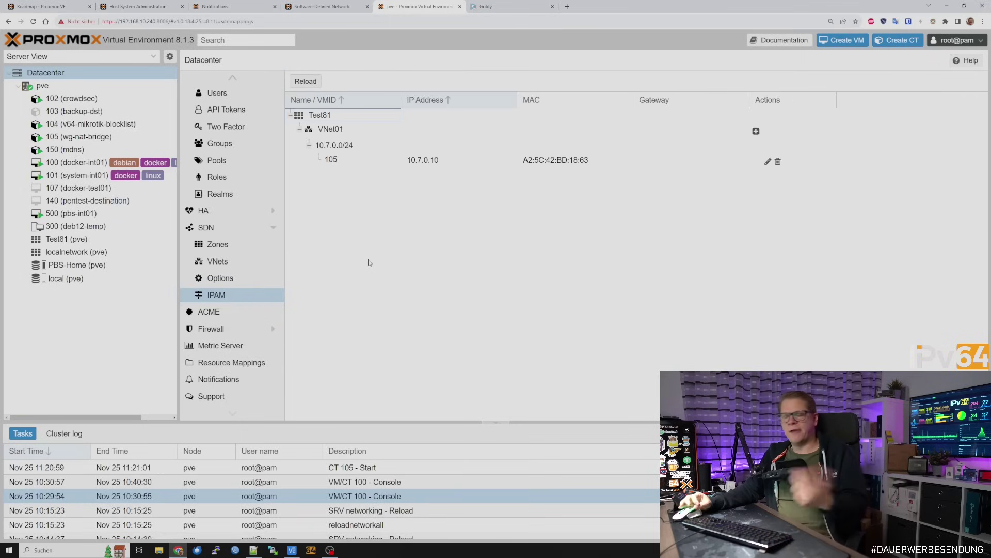
left_click(450, 160)
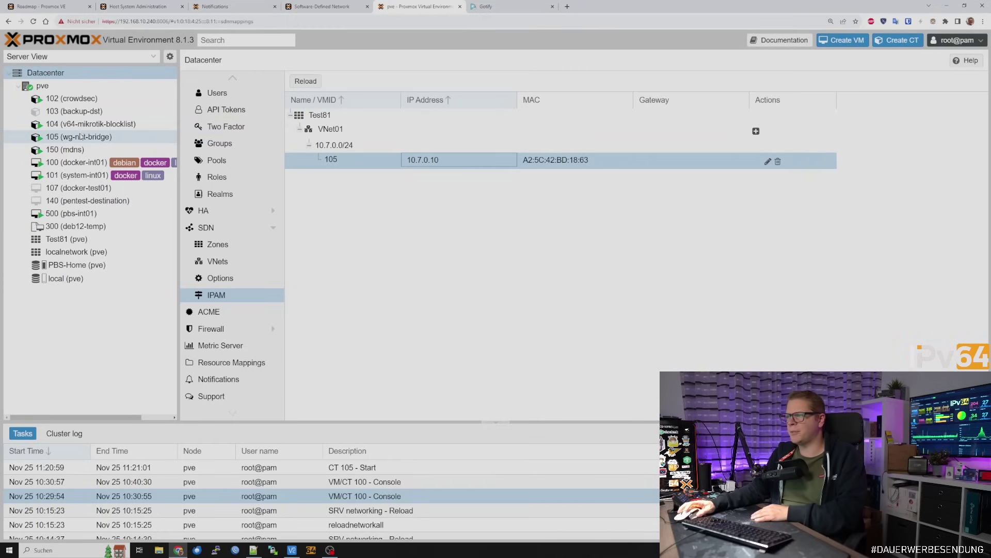
left_click(519, 160)
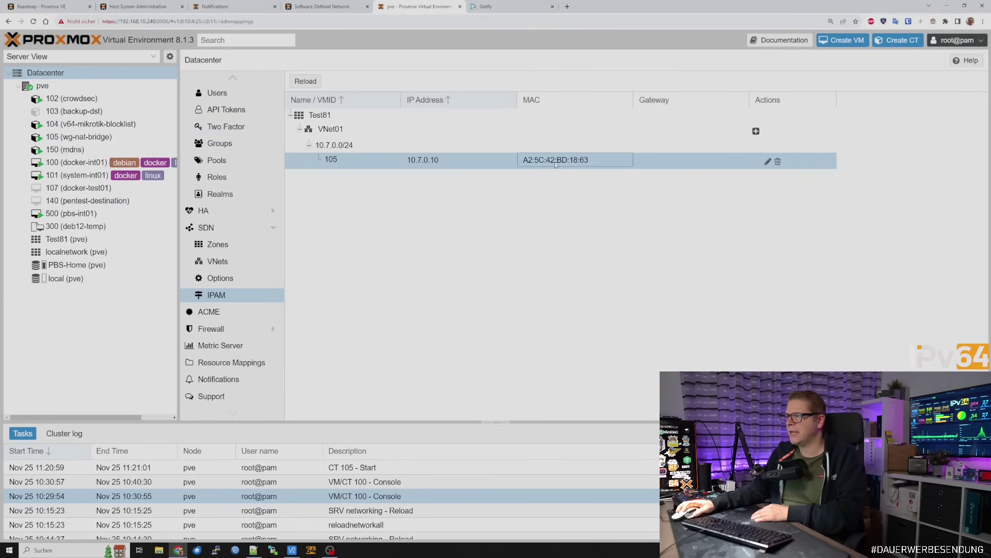
left_click(454, 160)
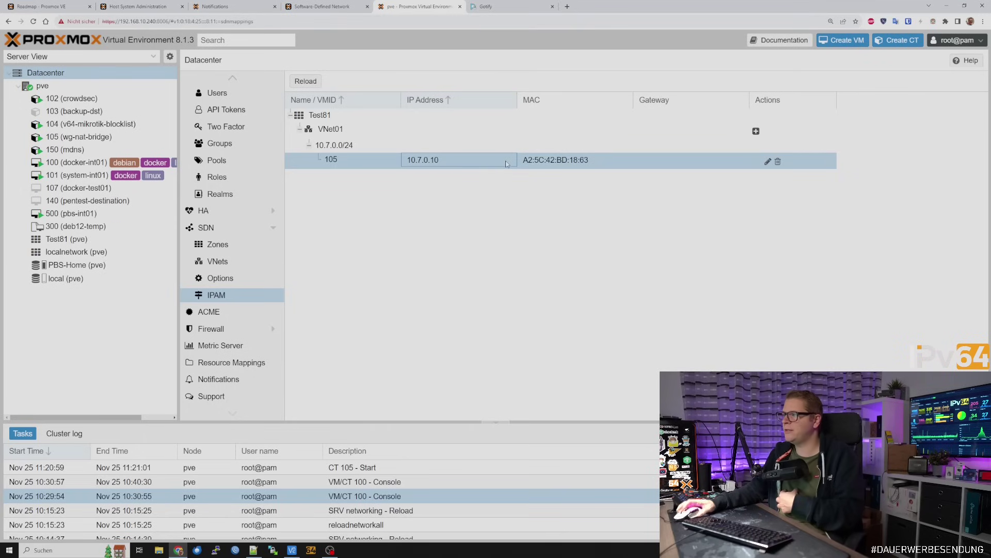
- Inspect the form for editing container 105's DHCP mapping and the one for creating a mapping in VNet01, closing both without changes
left_click(768, 161)
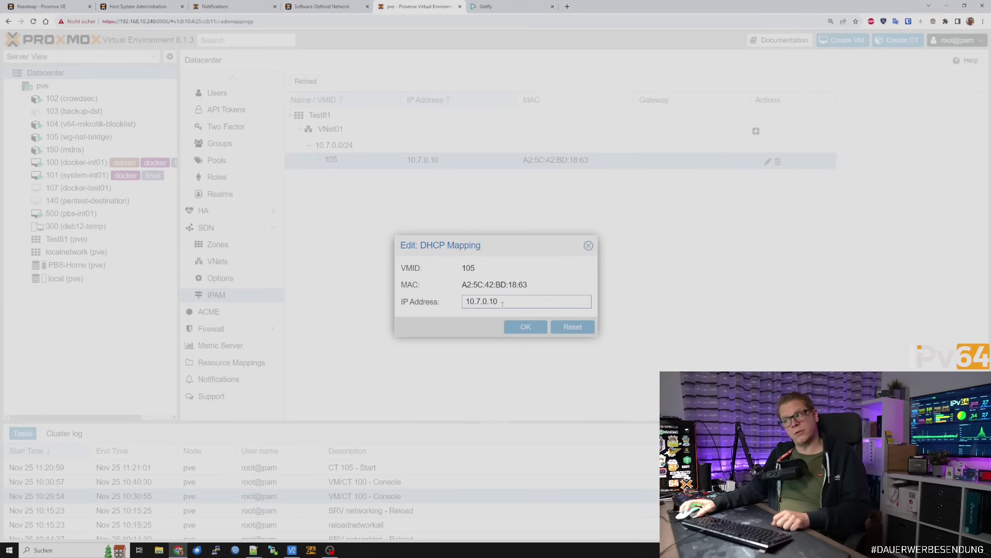
left_click(589, 245)
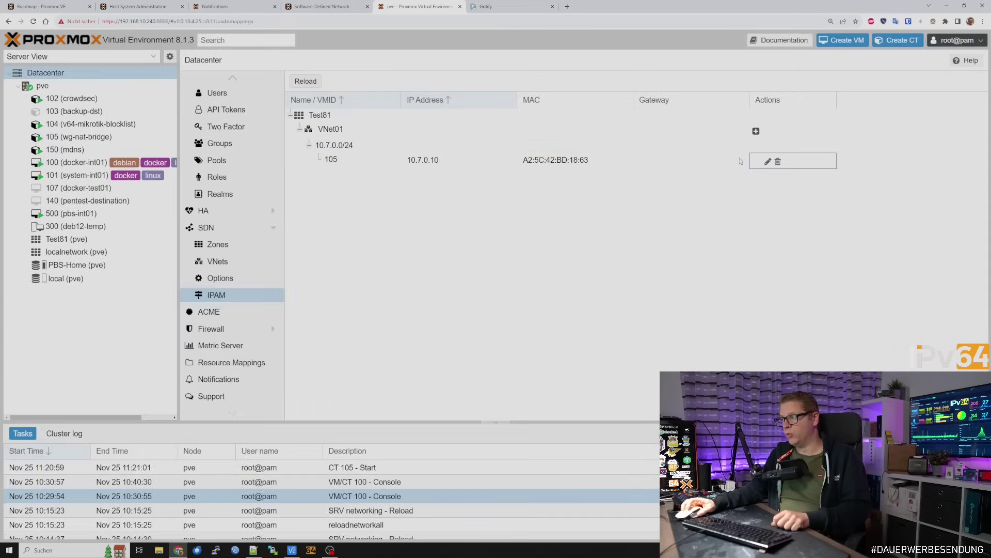
left_click(756, 131)
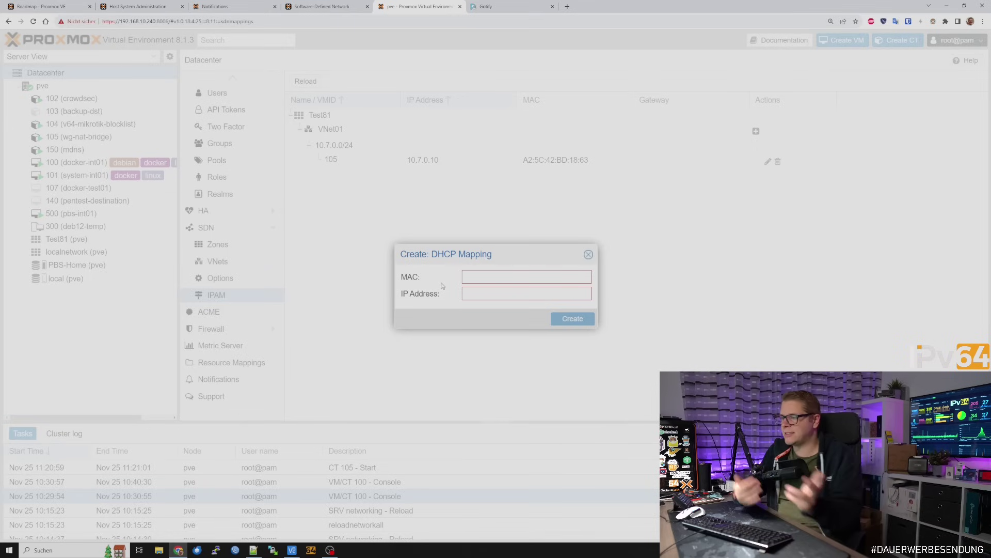
left_click(589, 254)
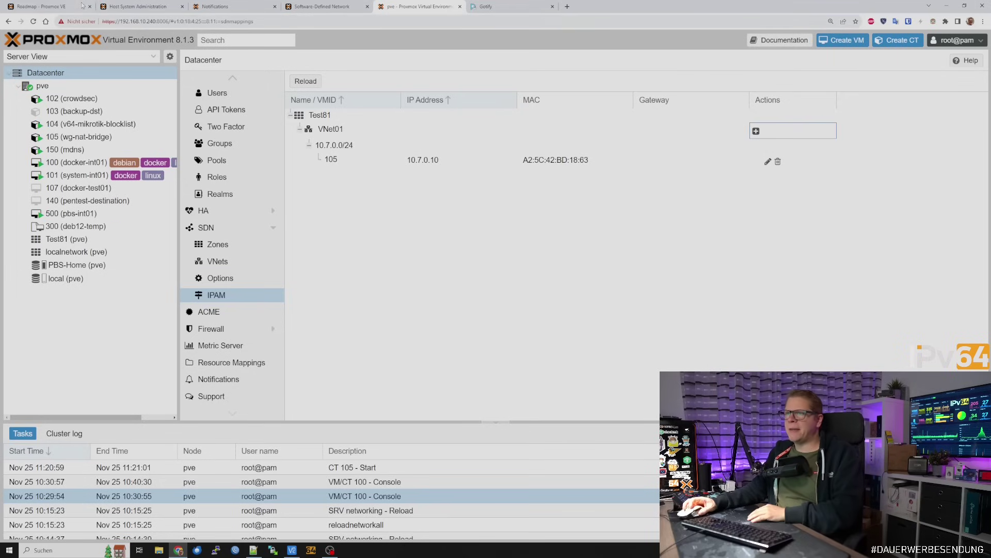
- Switch to the Proxmox VE Roadmap page and highlight "notification system" in the 8.1 highlights
mouse_move(79, 6)
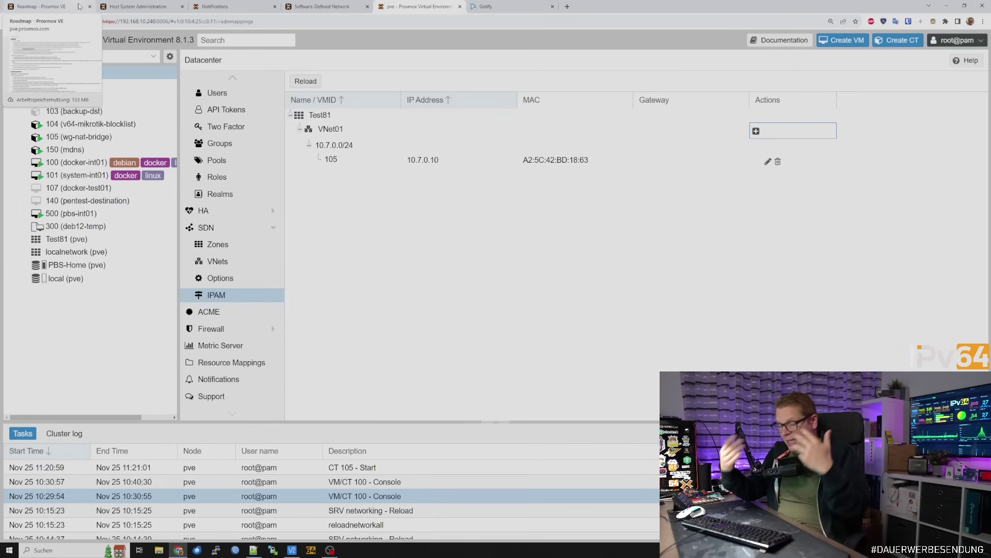
left_click(79, 6)
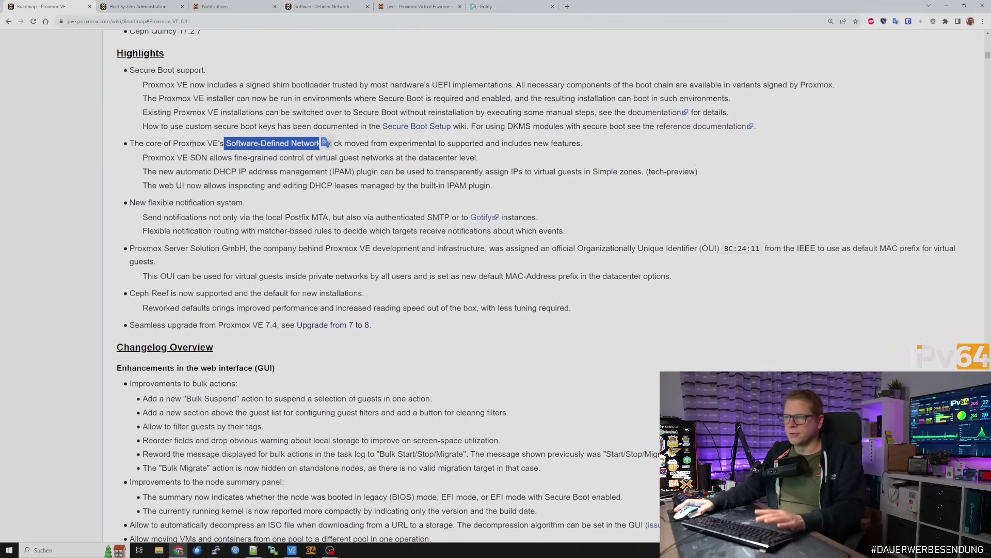
left_click_drag(175, 202, 243, 203)
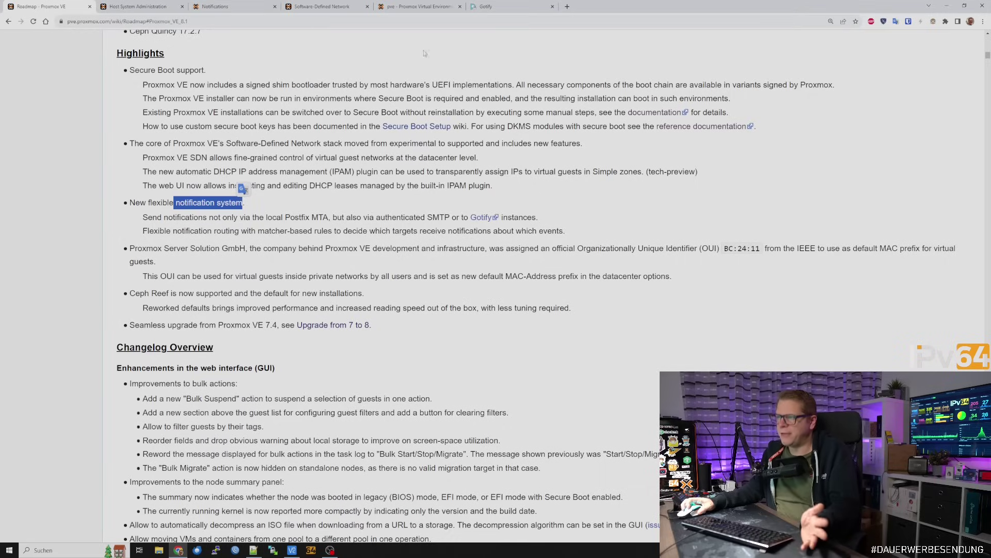
- Switch back to the Proxmox VE web interface, open the datacenter's notifications and view the target types that can be added
key("ctrl+5")
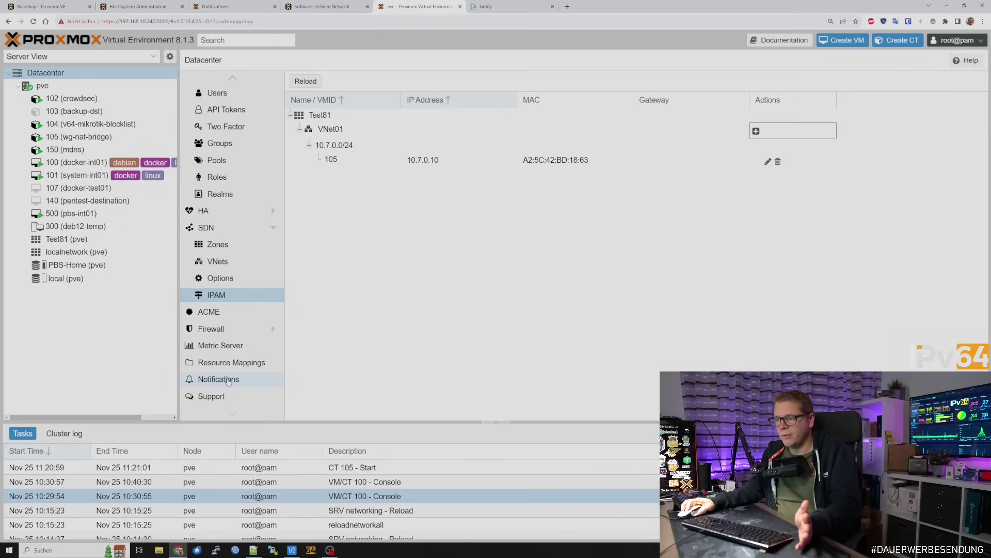
left_click(229, 380)
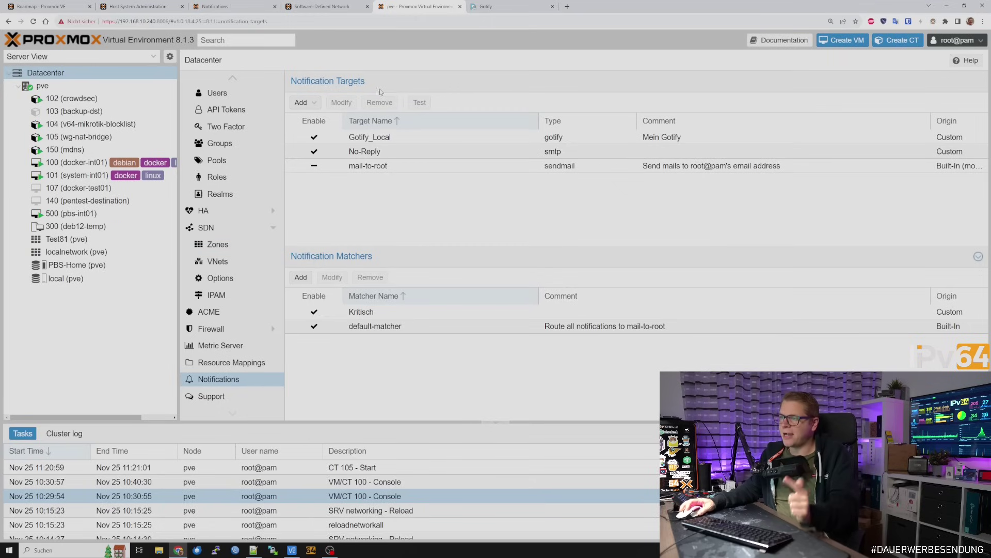
left_click(308, 103)
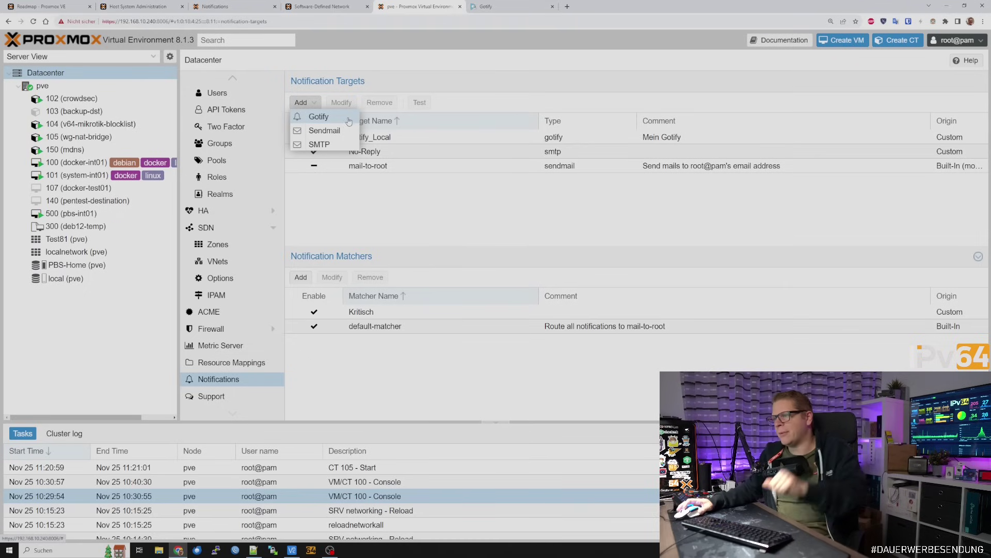
left_click(444, 198)
- Inspect the settings of the SMTP notification target No-Reply and close them without changes
left_click(406, 150)
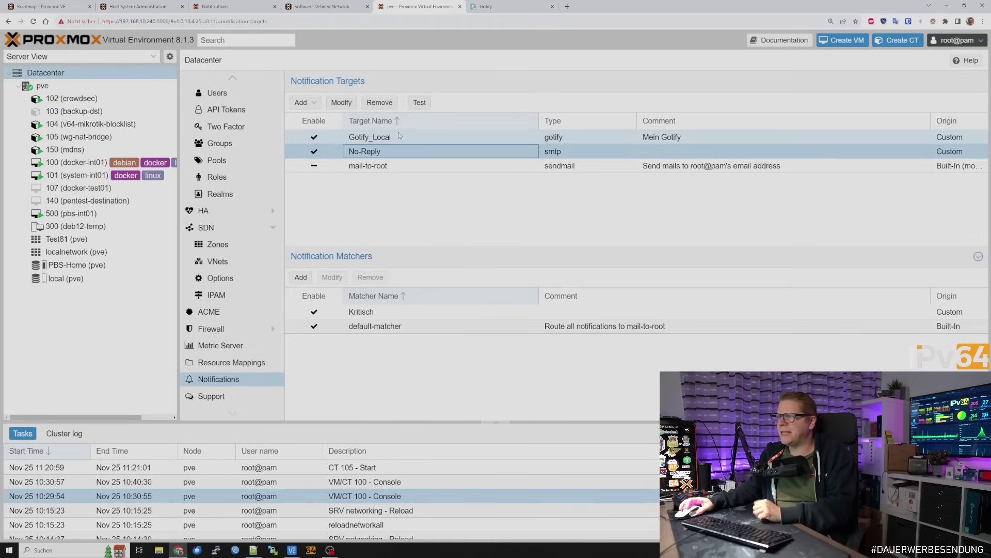
left_click(341, 102)
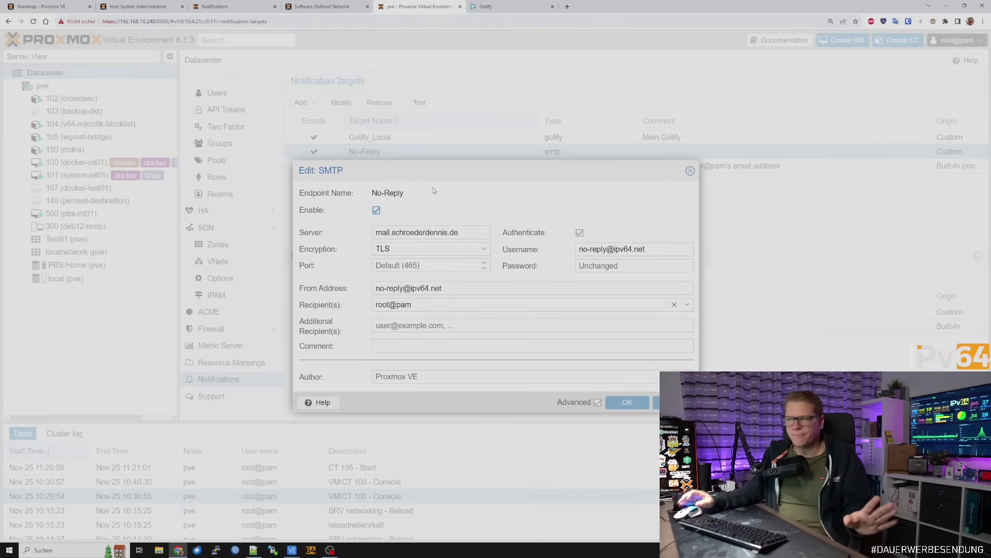
left_click(690, 171)
- Inspect the settings of notification target Gotify_Local, view the Tester messages in Gotify, and return to close the settings
left_click(379, 138)
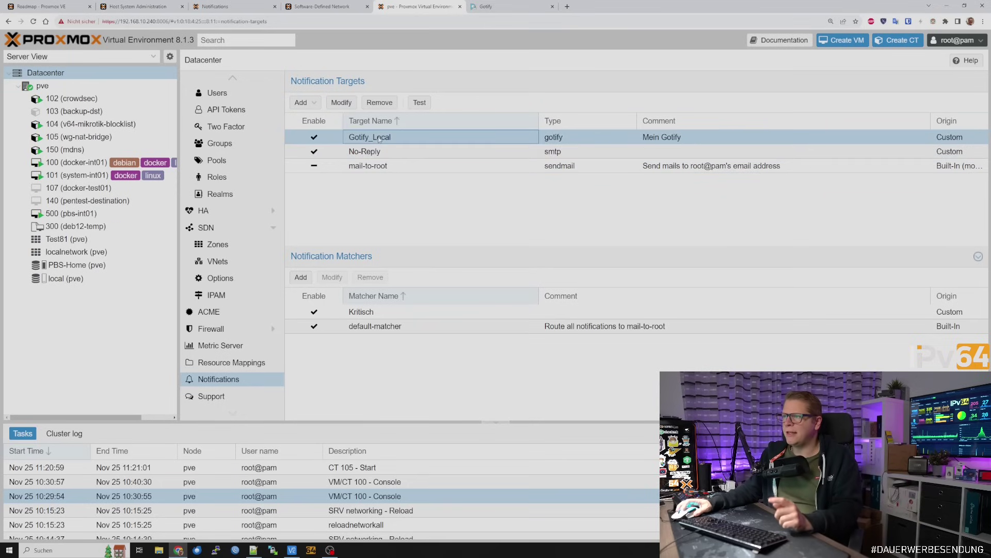
left_click(347, 103)
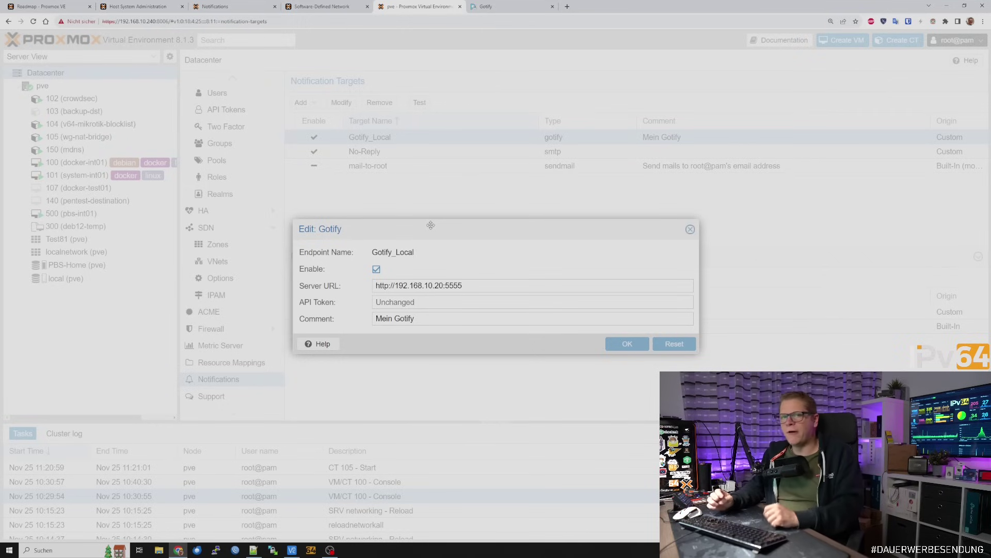
left_click(521, 7)
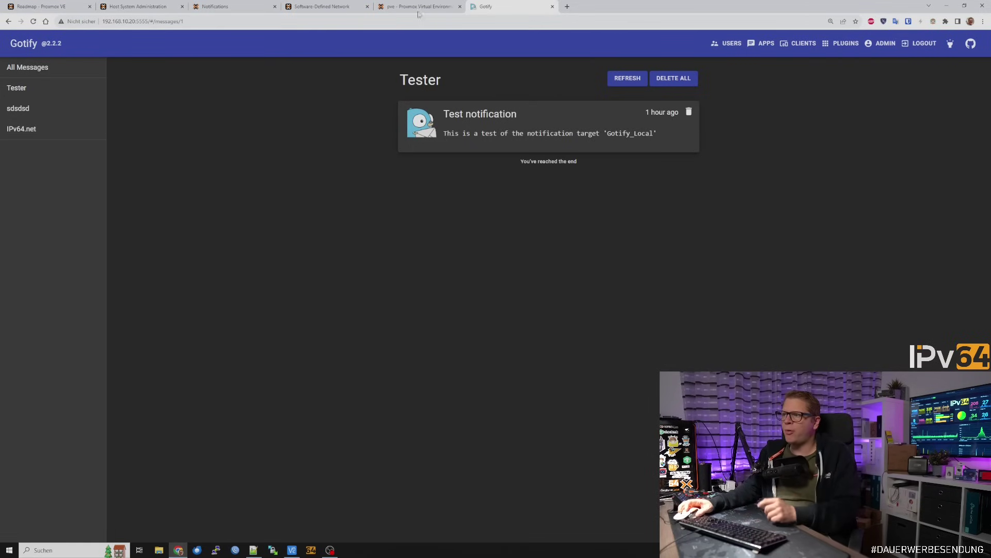
key("ctrl+shift+Tab")
left_click(690, 229)
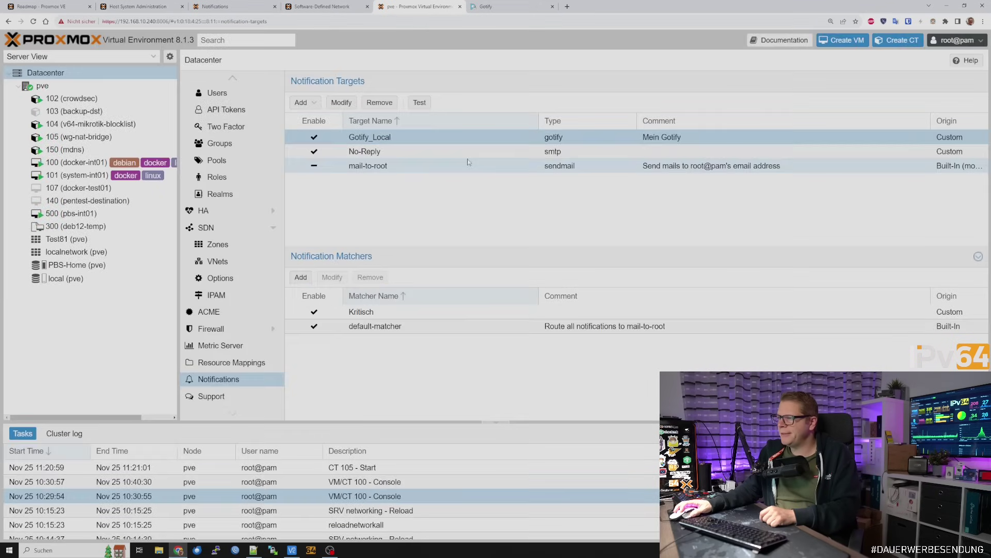
- Send a test notification to Gotify_Local and check the newest Tester message in Gotify
left_click(370, 139)
left_click(424, 103)
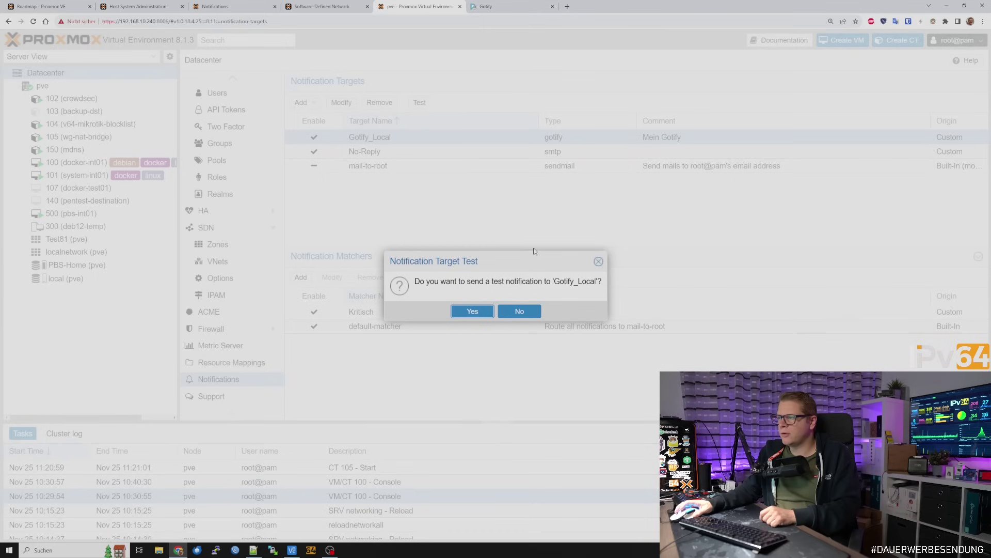
left_click(477, 311)
left_click(490, 312)
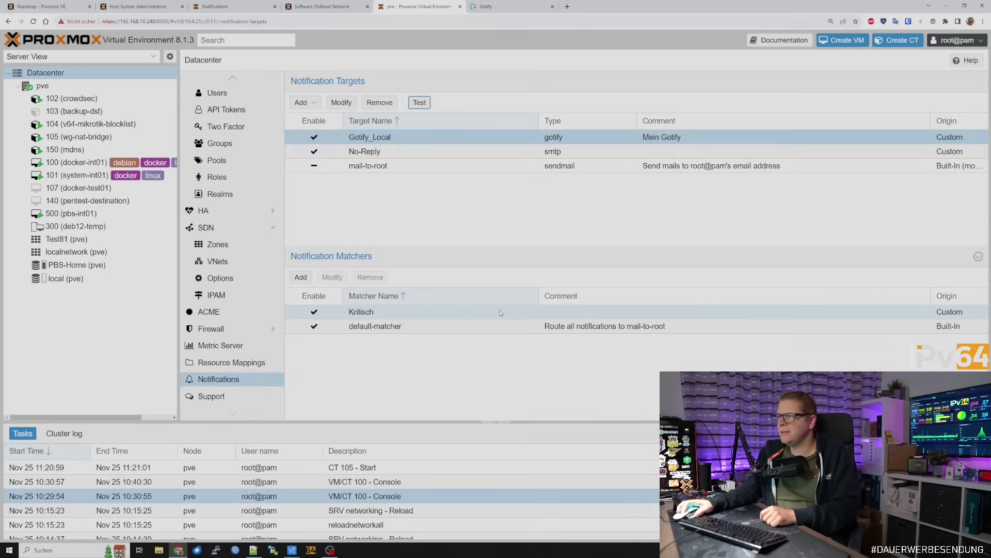
left_click(498, 6)
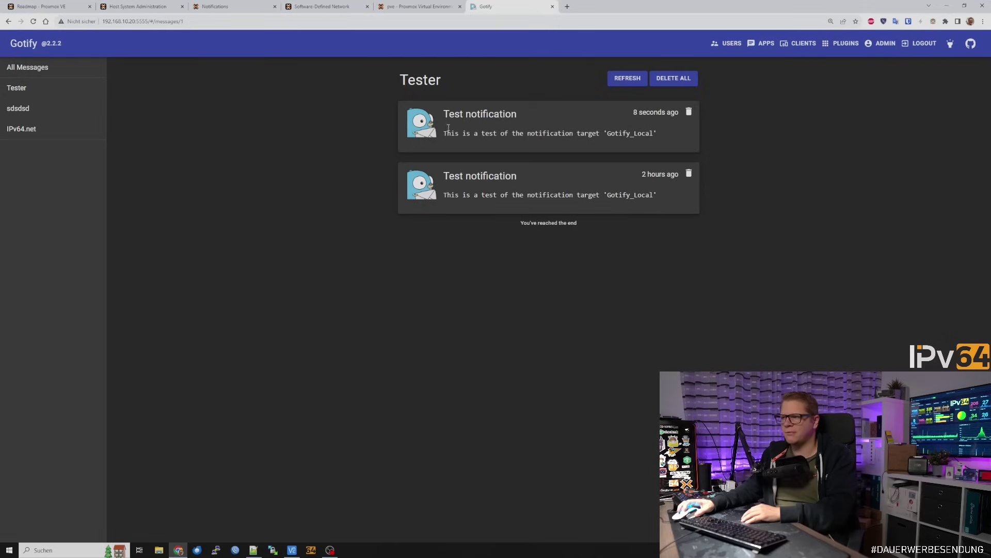
left_click_drag(554, 133, 629, 132)
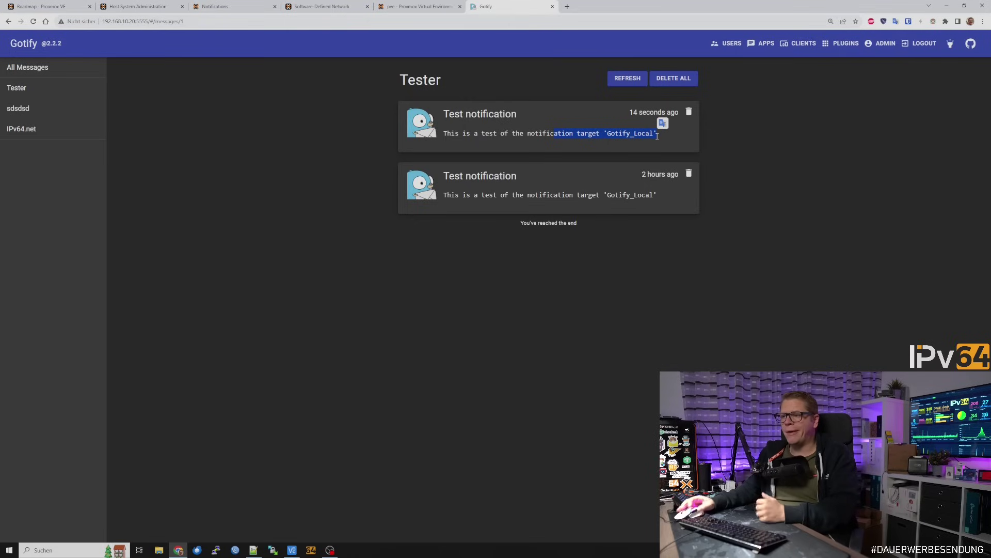
- Switch back to the Proxmox VE web interface and open the match rules of a new notification matcher
left_click(796, 161)
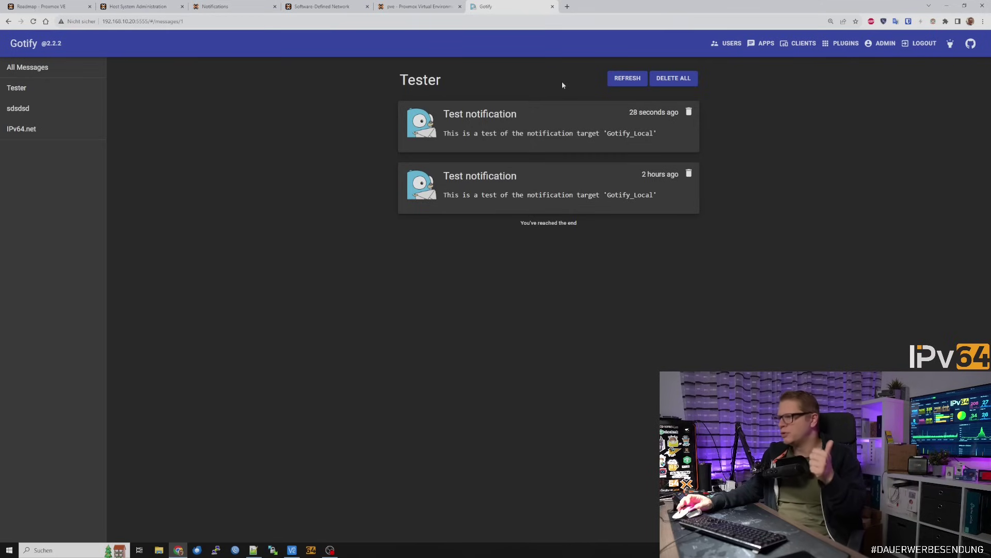
left_click(420, 7)
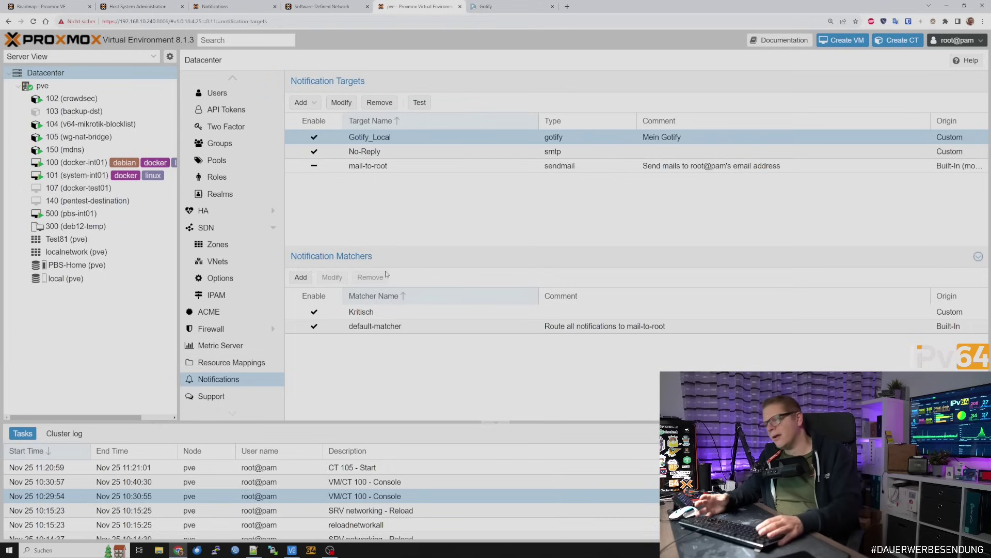
left_click(300, 277)
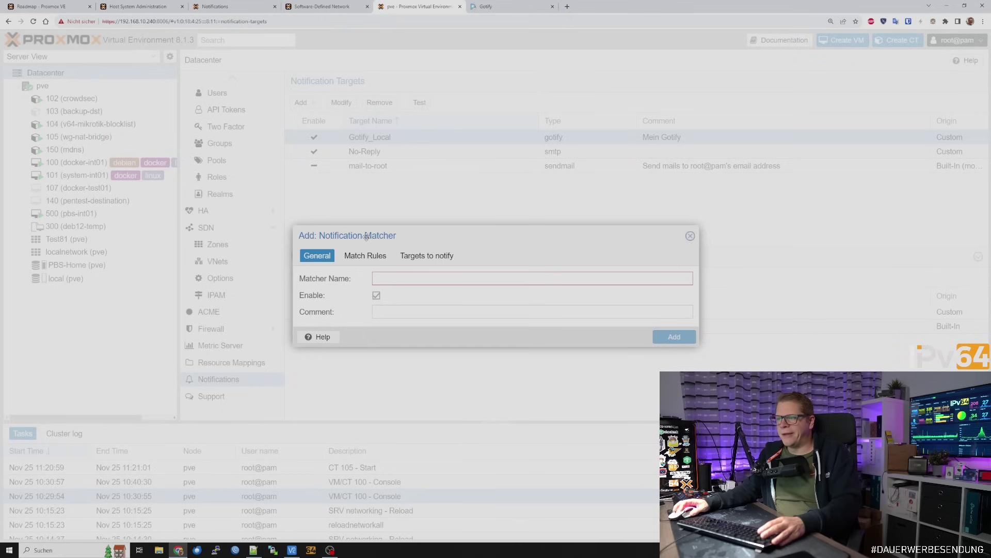
left_click_drag(366, 237, 367, 212)
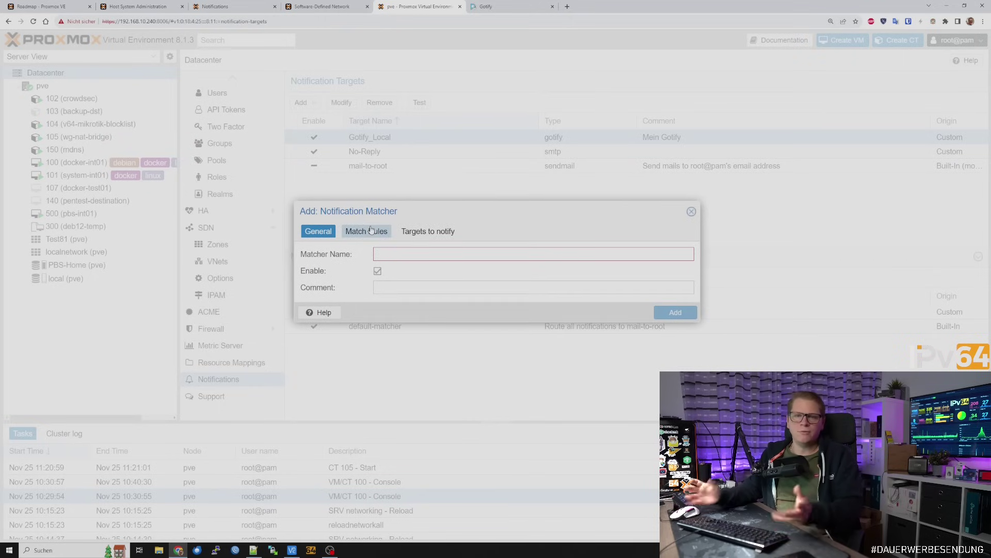
type("Gotify")
left_click(370, 232)
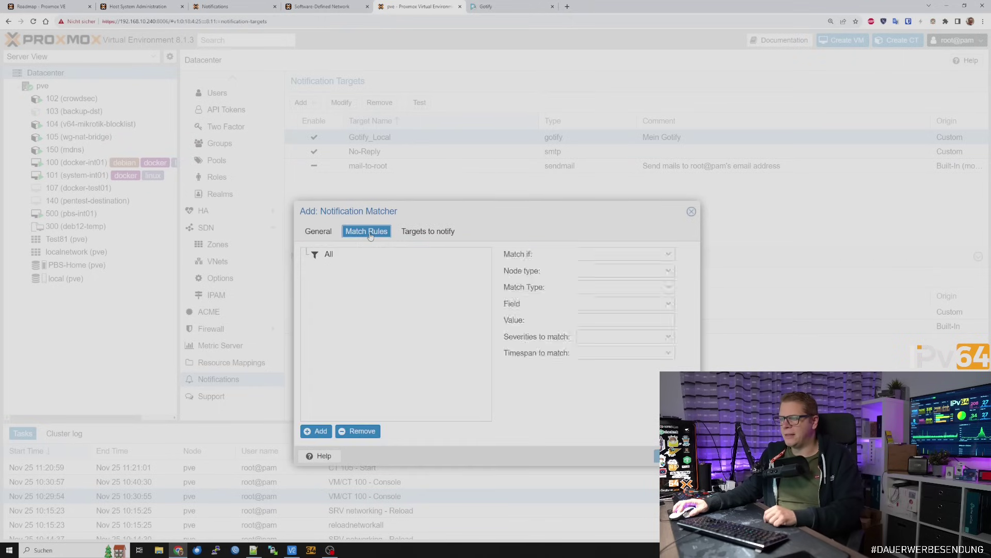
- Review the match conditions of the matcher's root rule and choose All rules match
left_click(339, 261)
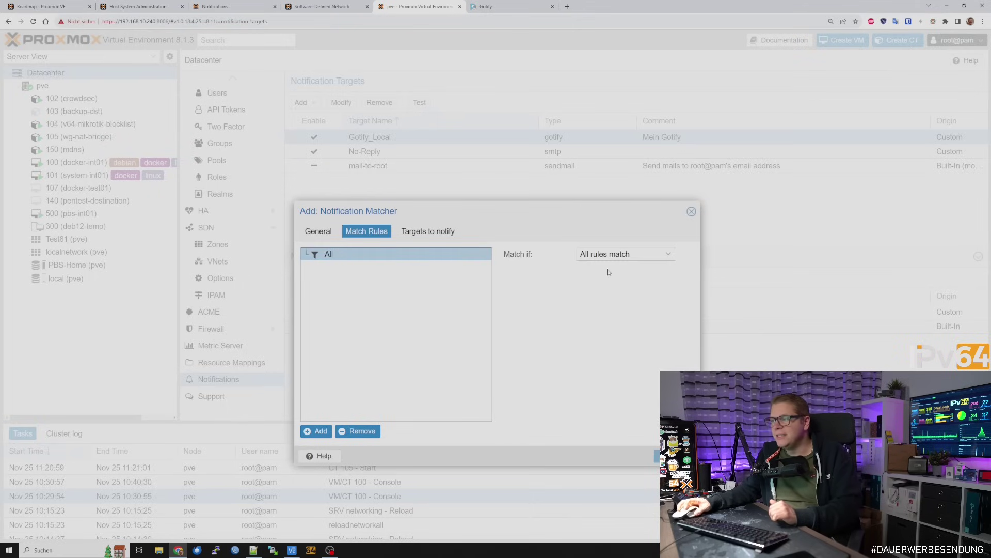
left_click(669, 255)
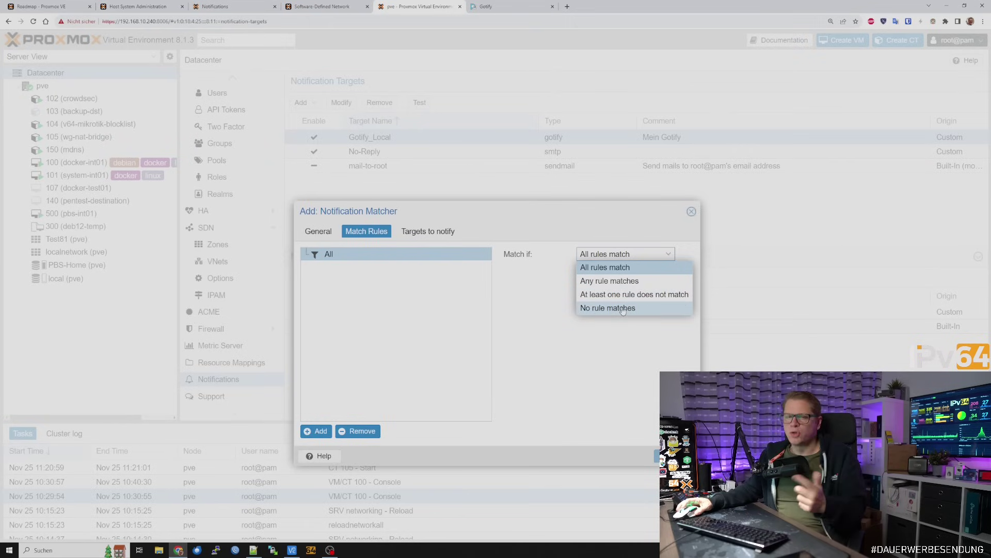
left_click(603, 268)
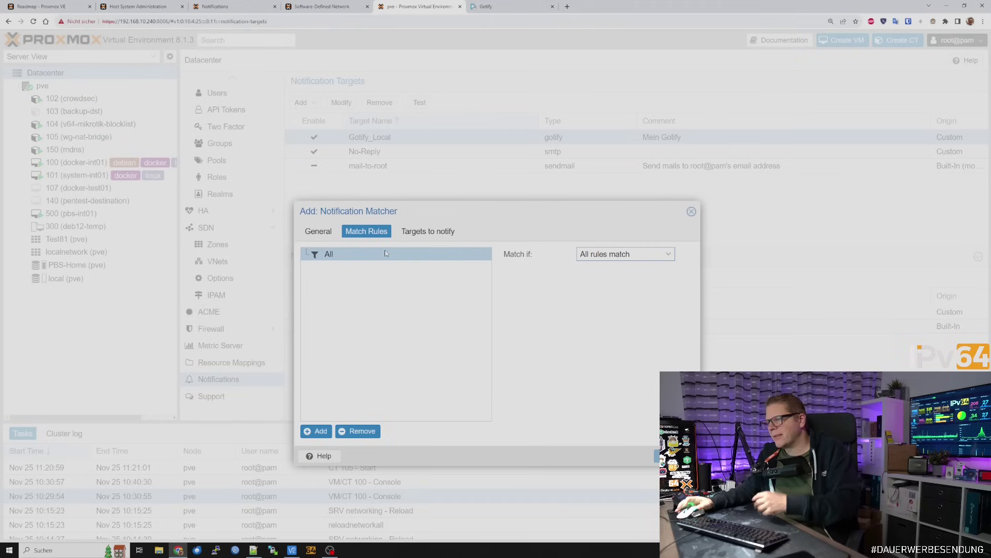
- Add a Match Field rule with match type Exact on the field type
left_click(318, 432)
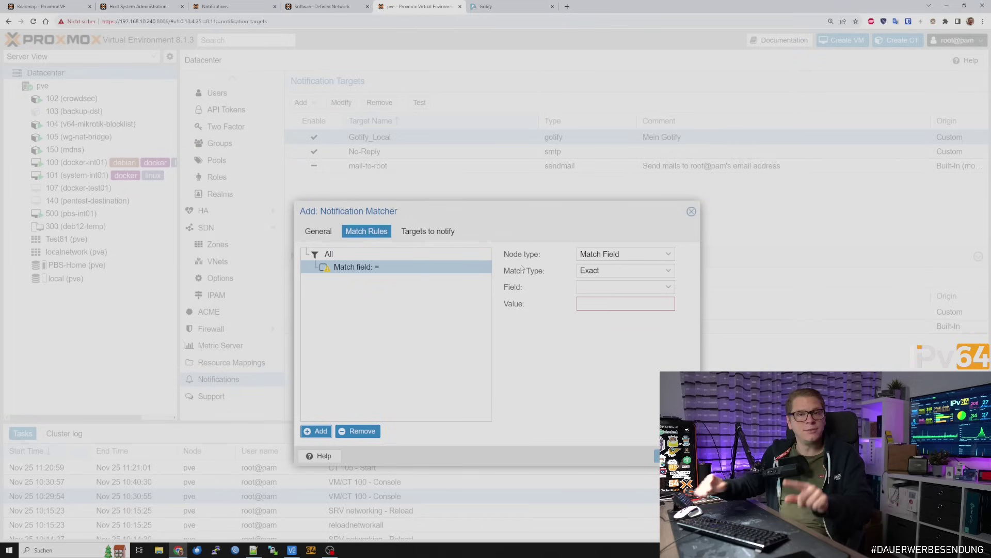
left_click(671, 270)
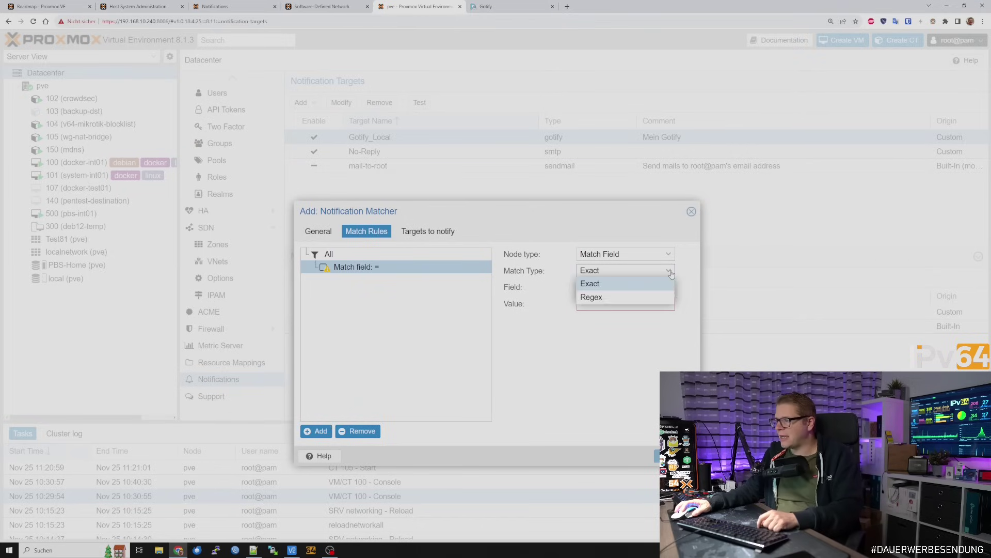
left_click(602, 285)
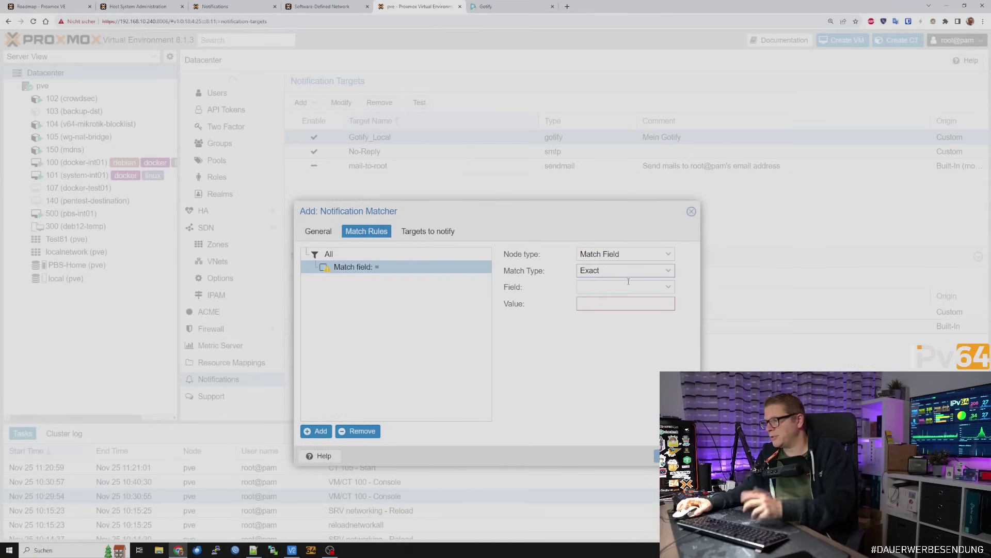
left_click(669, 288)
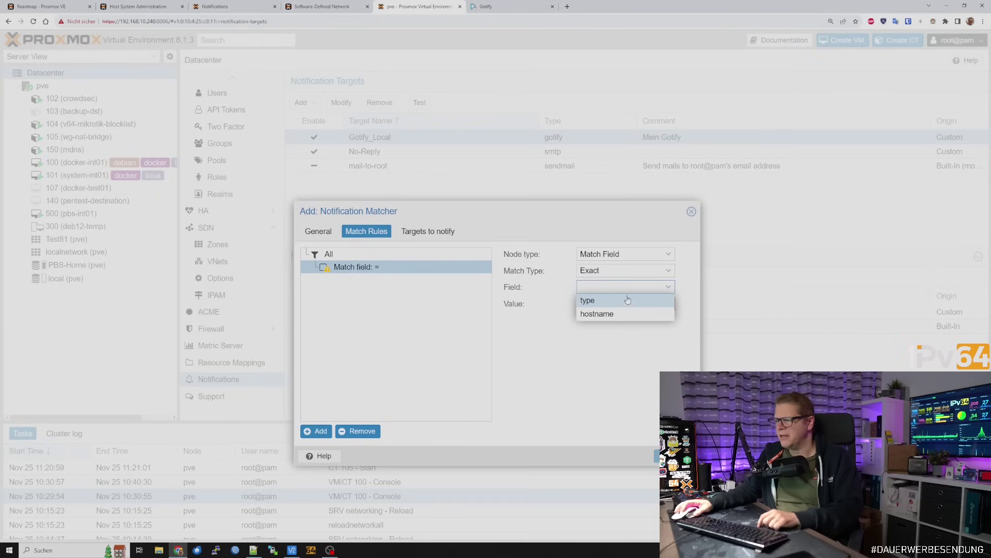
left_click(599, 302)
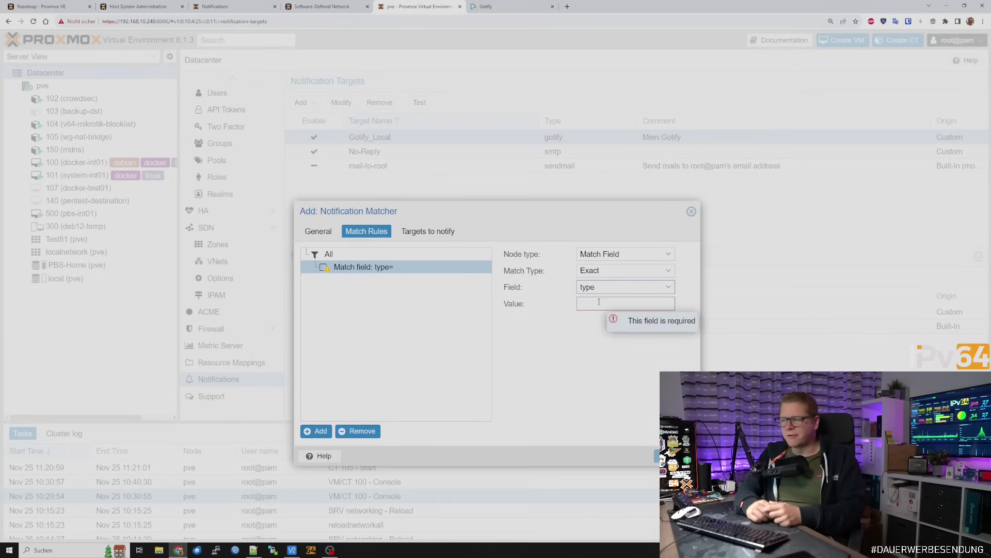
left_click(599, 303)
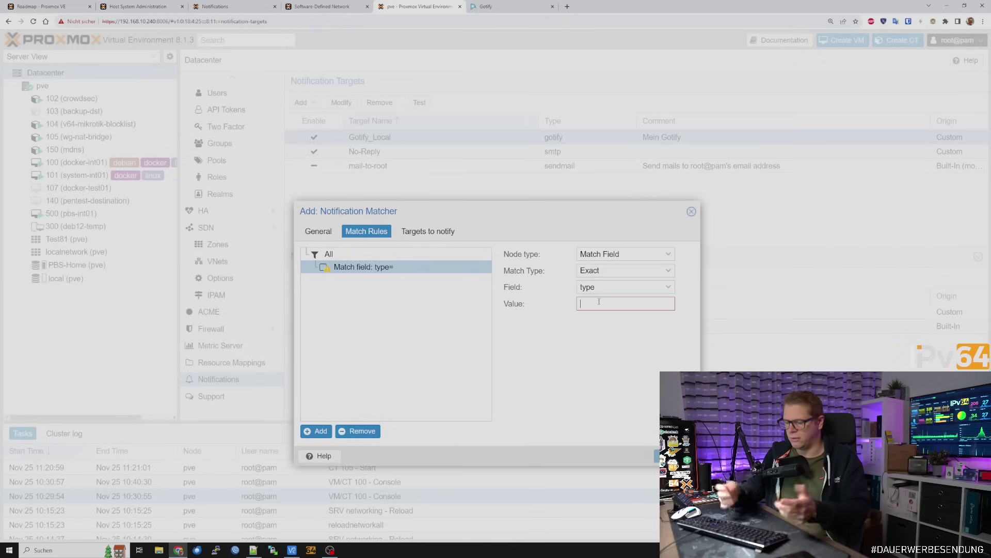
type("äpfle")
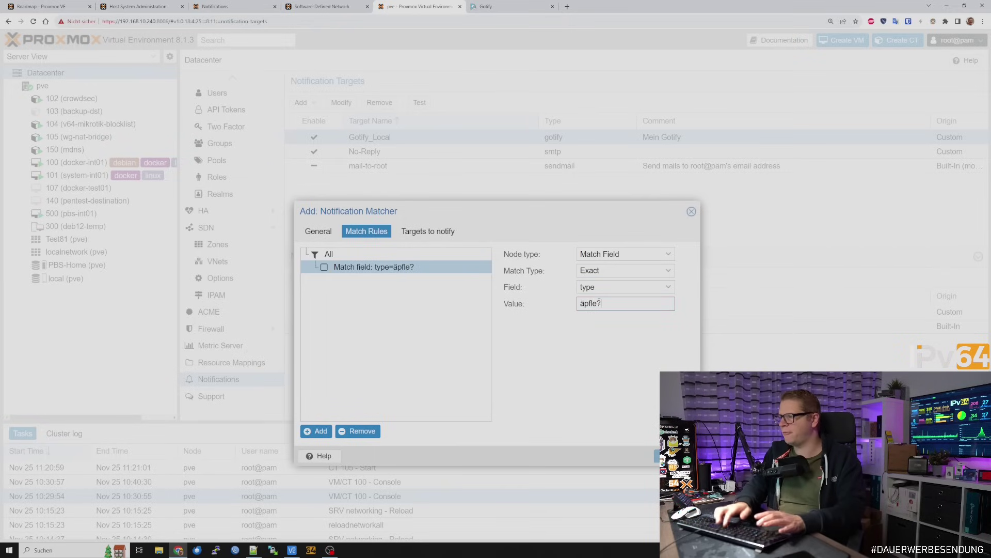
type("?")
key("ctrl+a")
type("birnen?")
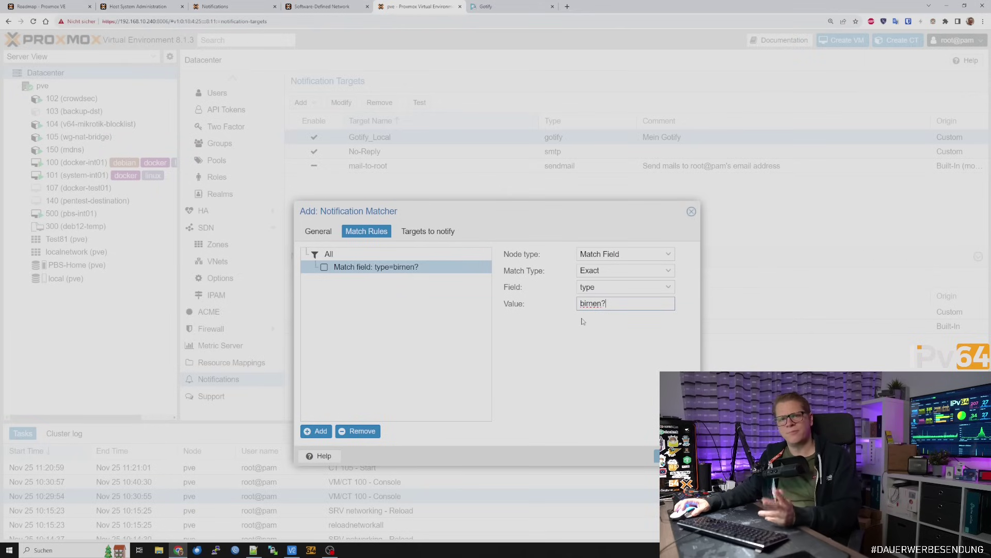
key("ctrl+a")
key("BackSpace")
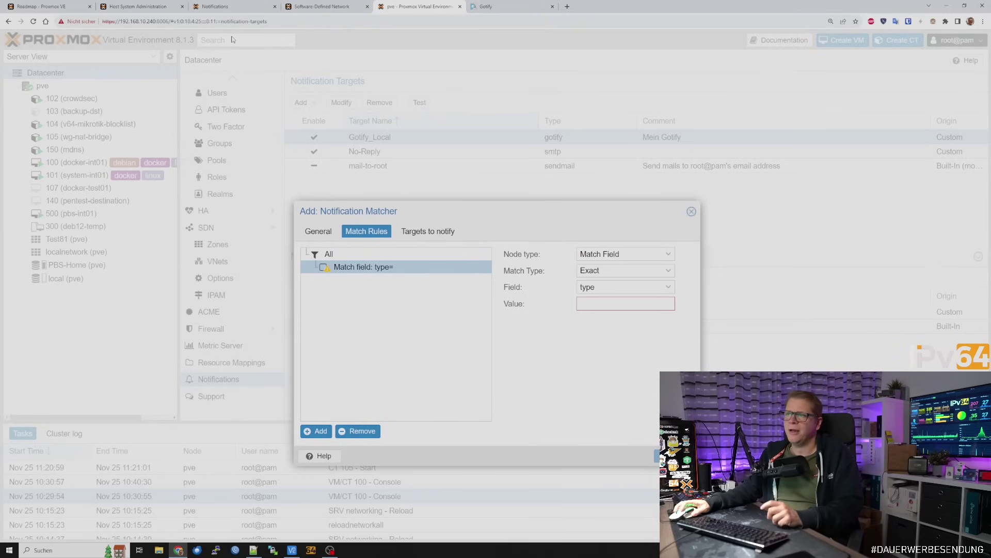
- Look up the type value for finished backups in the Notification Events table of the Proxmox VE documentation
left_click(217, 7)
scroll(619, 314, "down", 3)
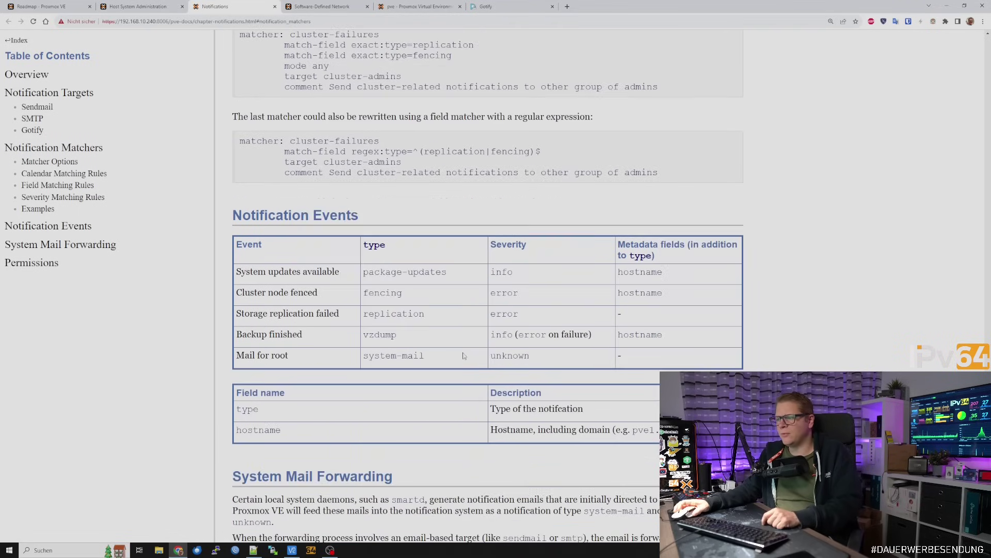
left_click_drag(424, 356, 364, 356)
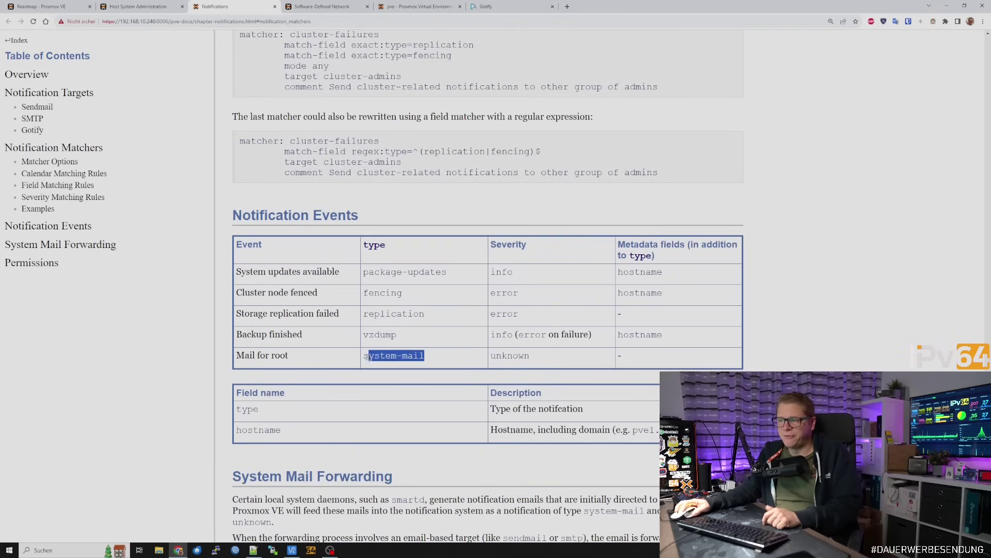
right_click(376, 317)
left_click(356, 289)
key("ctrl+w")
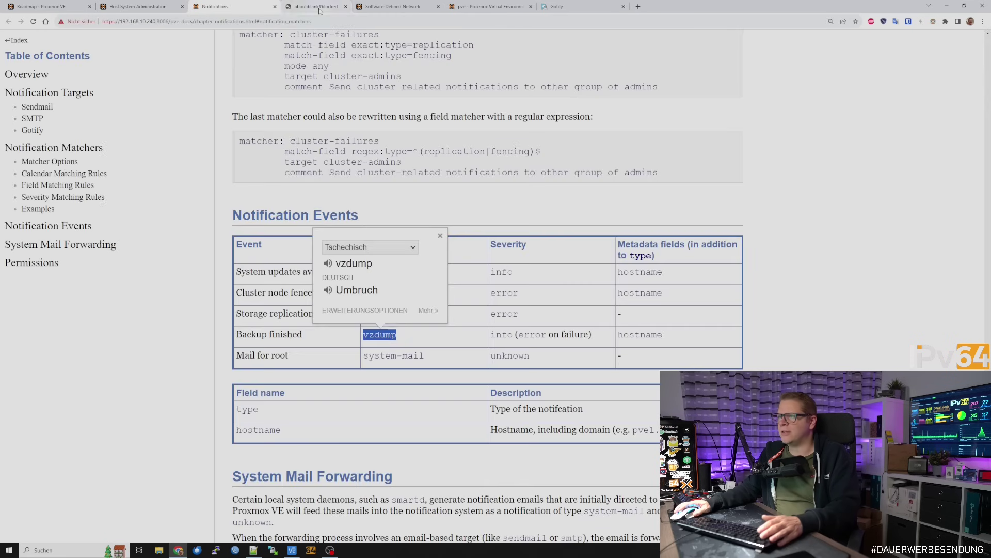
left_click(393, 309)
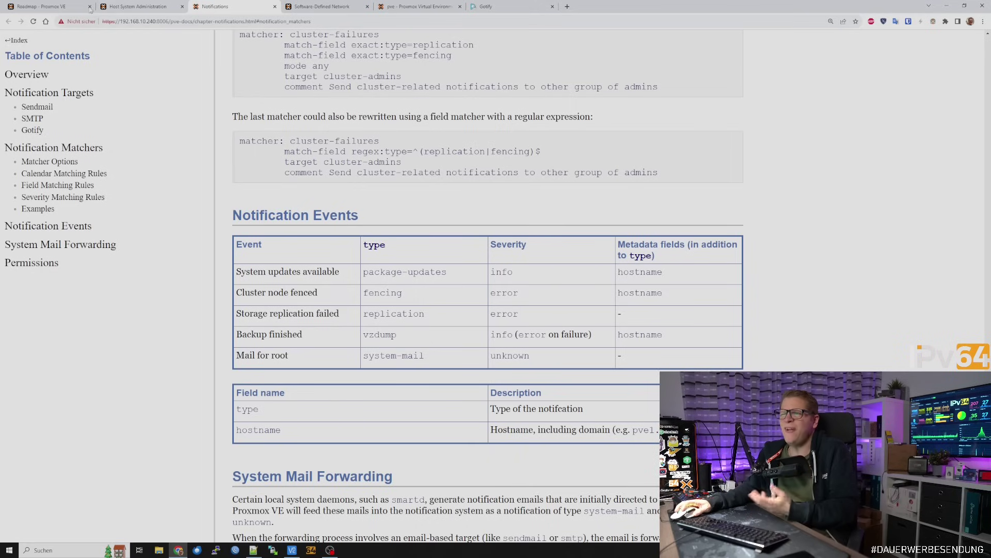
- Return to the notification matcher in Proxmox VE and set the field rule's value to vzdump
left_click(46, 7)
left_click(398, 6)
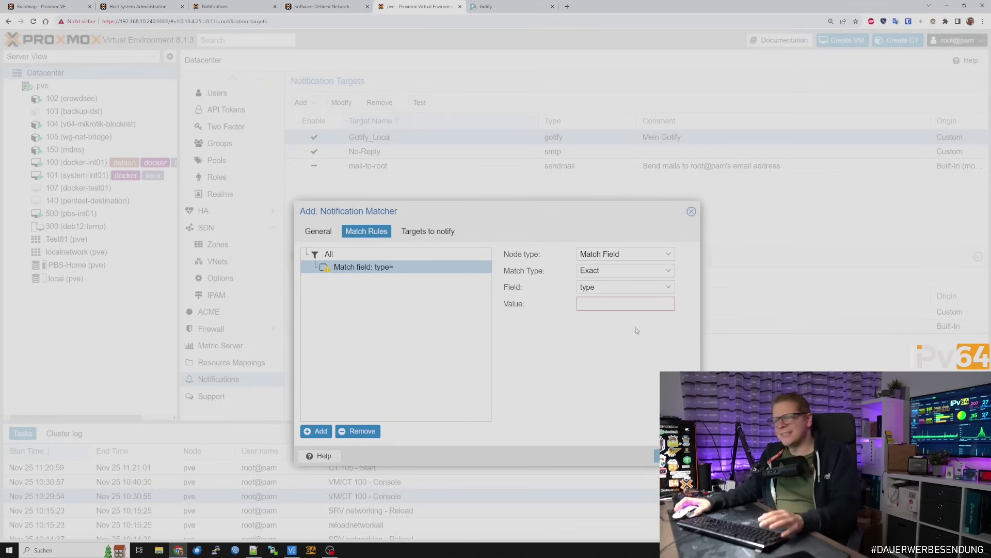
left_click(625, 305)
type("vzdump")
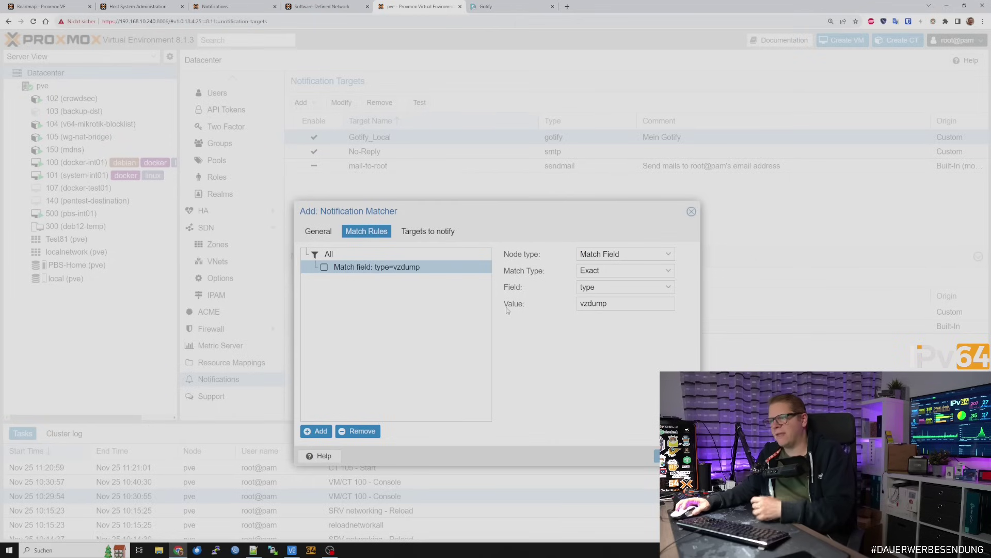
- Add a Match Severity rule limited to Warning, Error and Unknown by excluding Info and Notice
left_click(316, 431)
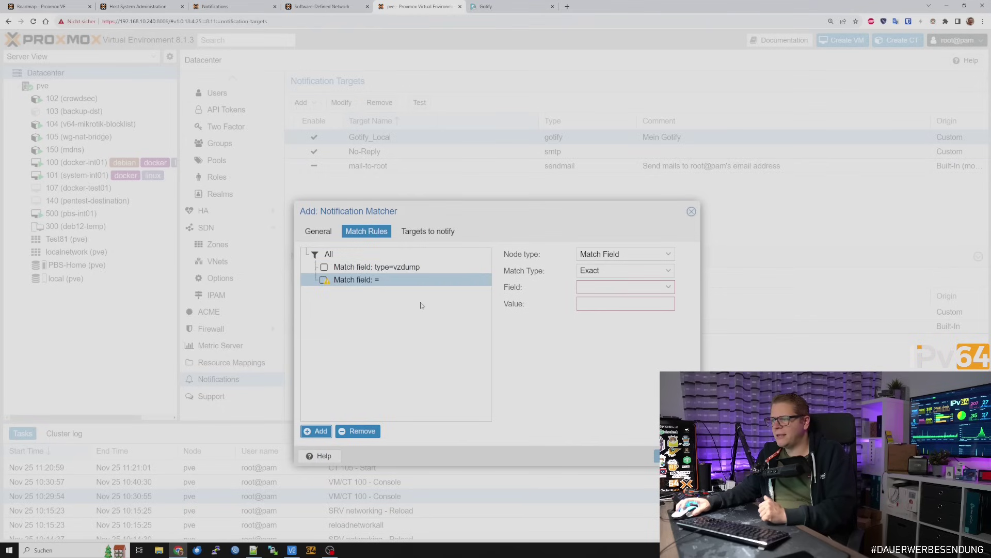
left_click(622, 253)
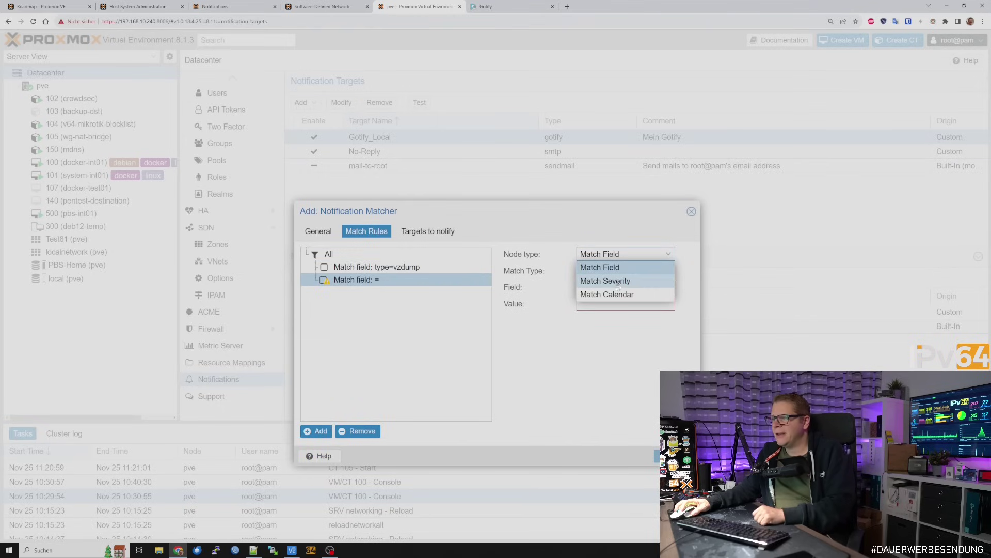
left_click(619, 283)
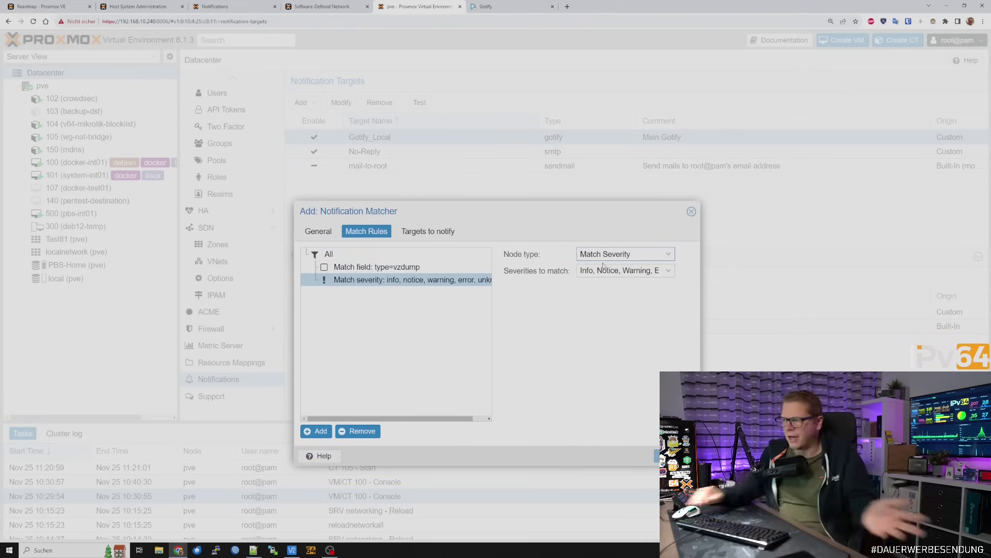
left_click(605, 270)
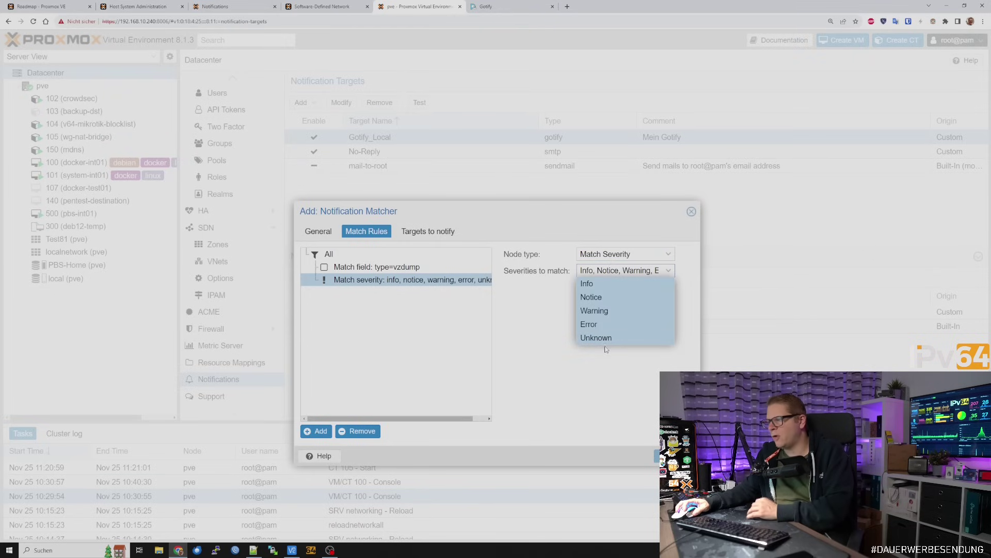
left_click(595, 286)
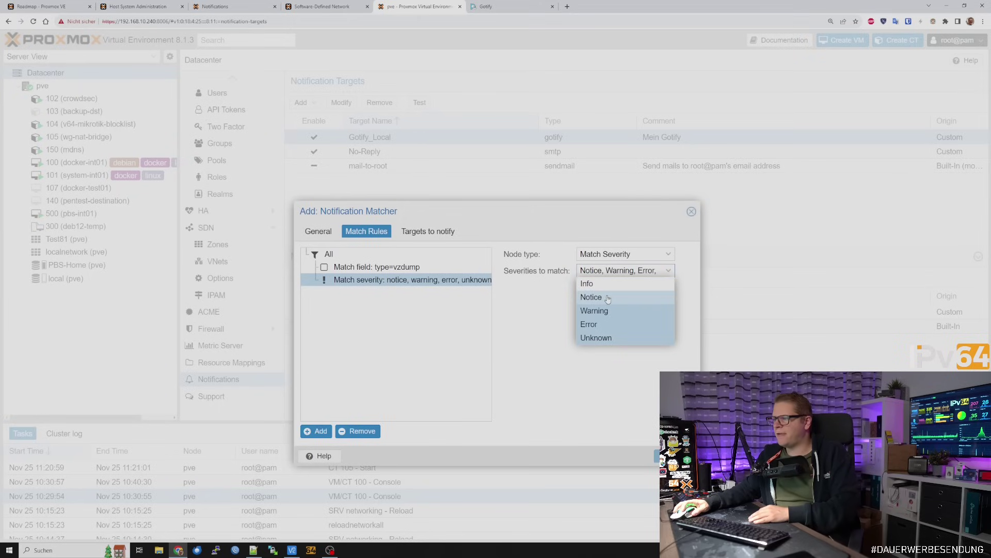
left_click(602, 296)
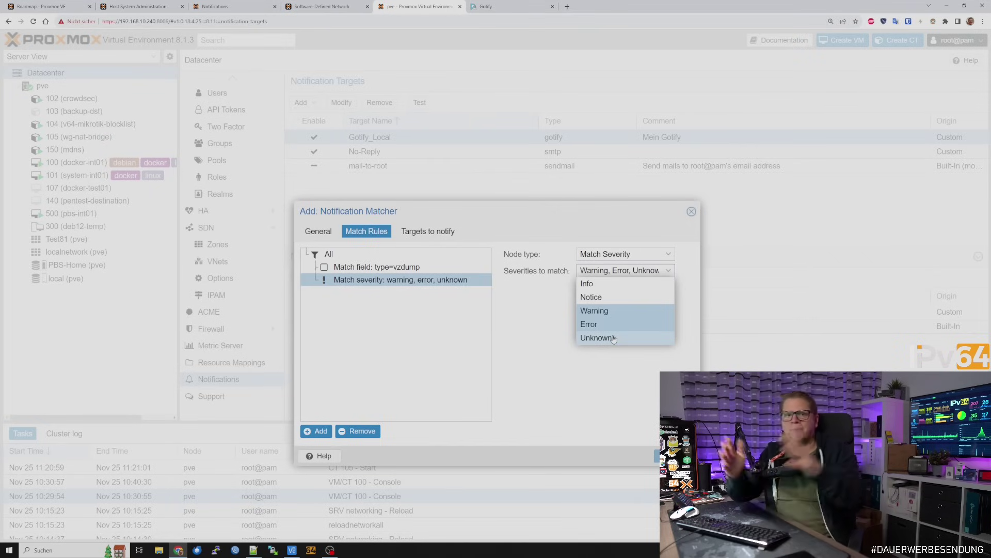
left_click(553, 341)
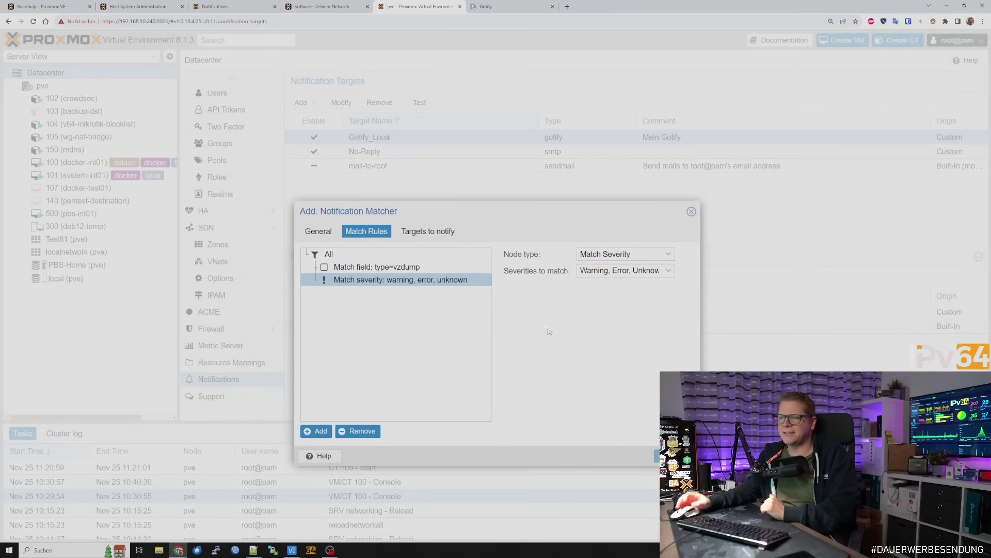
- Add a Match Calendar rule with timespan mon 8-12 and close the new matcher without saving it
left_click(320, 431)
left_click(668, 254)
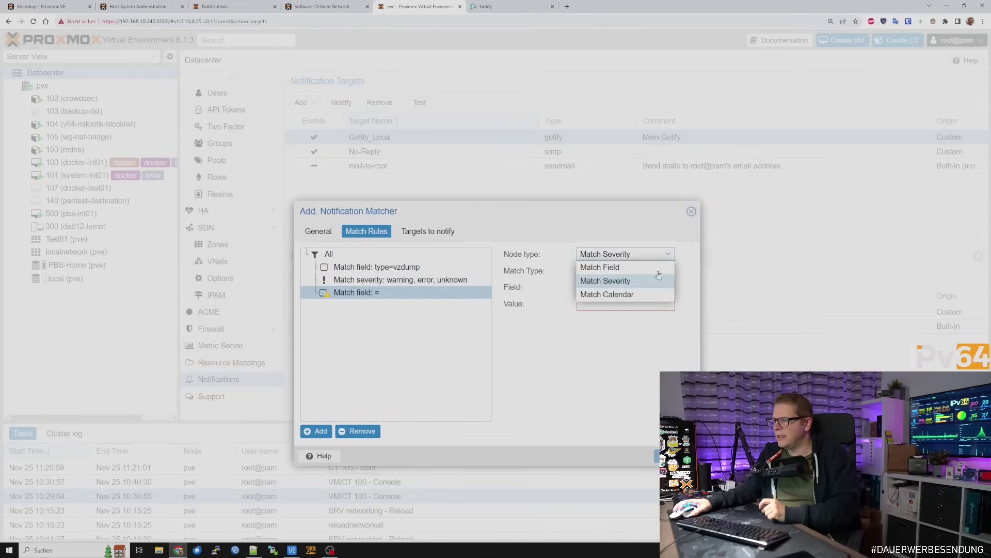
left_click(626, 294)
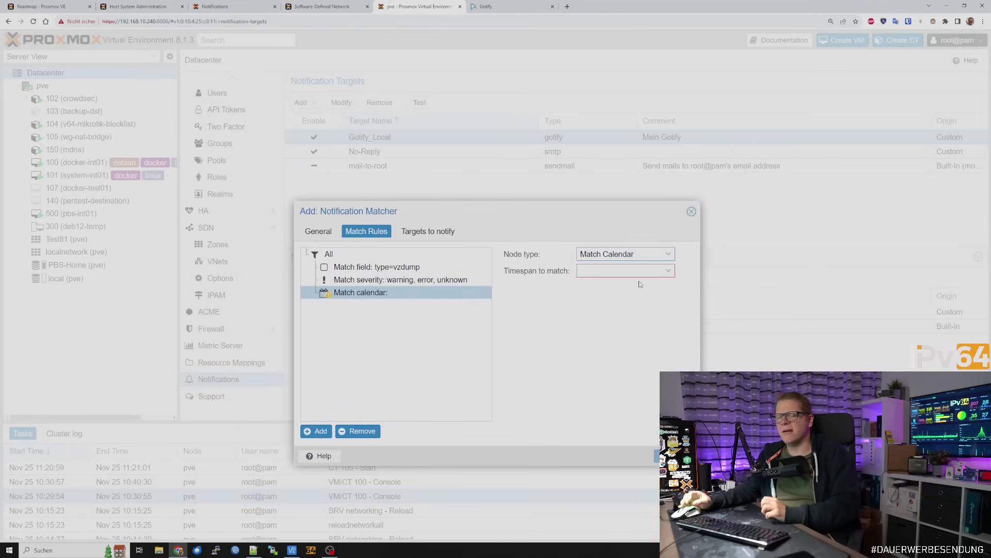
left_click(669, 270)
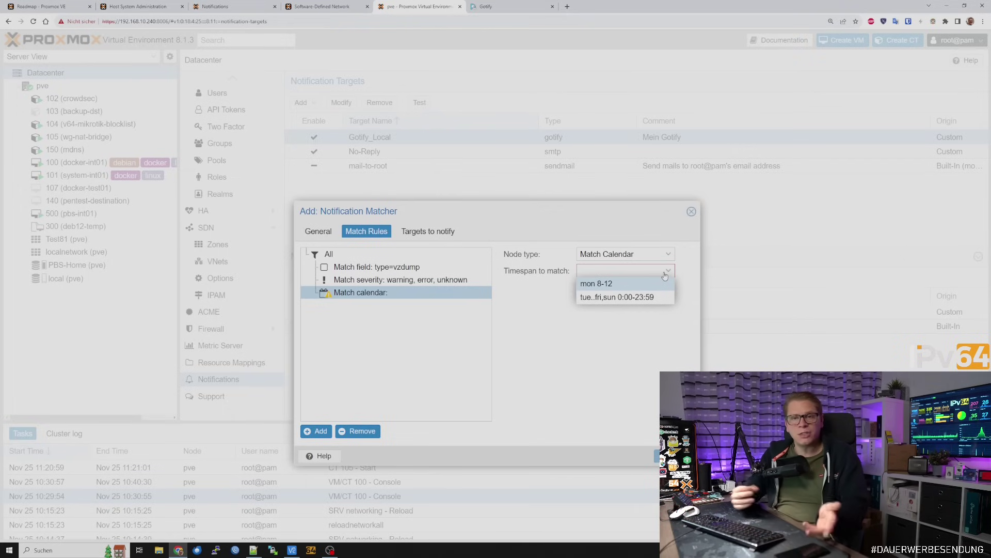
left_click(628, 284)
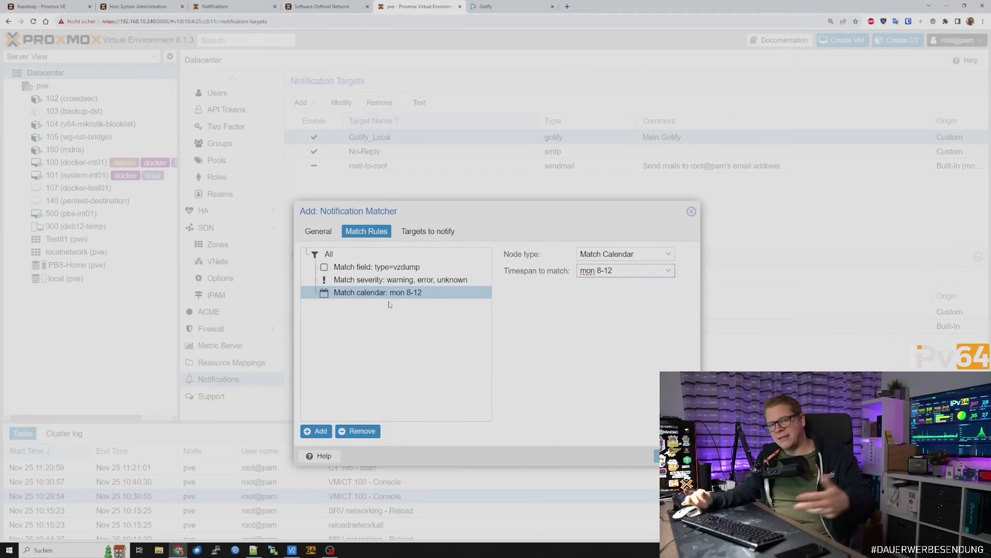
left_click(691, 212)
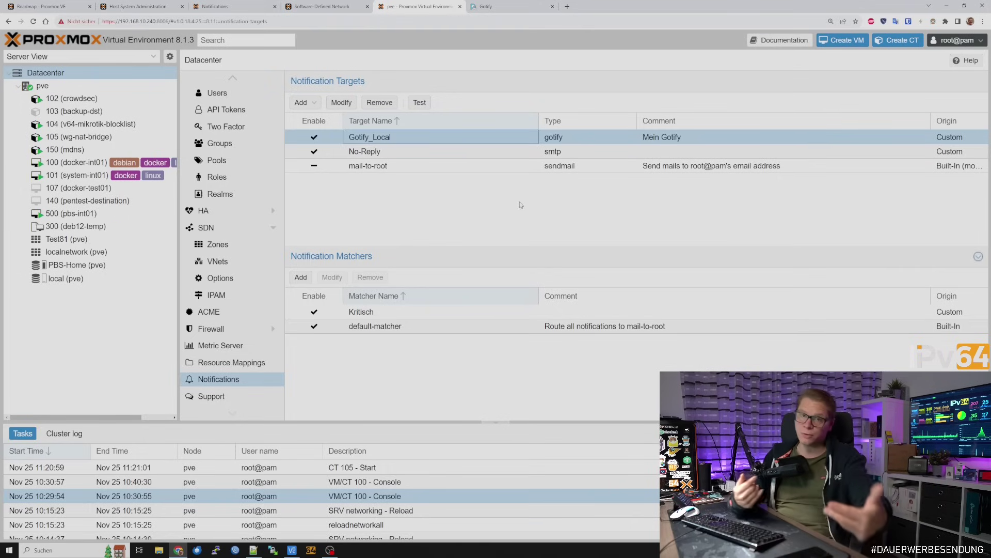
- Switch to the Proxmox VE roadmap page and go through the 8.1 highlights on SDN and the BC:24:11 MAC prefix
left_click(312, 106)
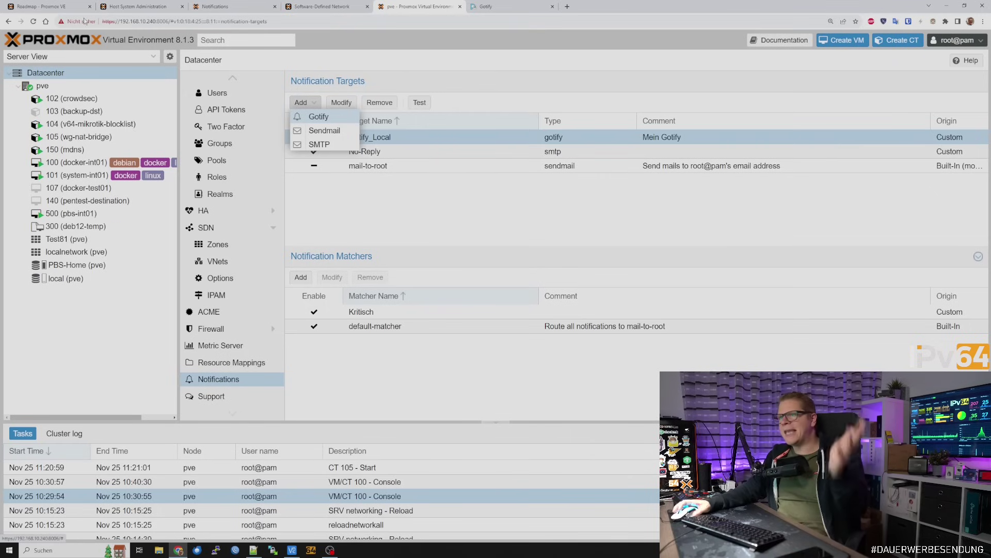
left_click(52, 7)
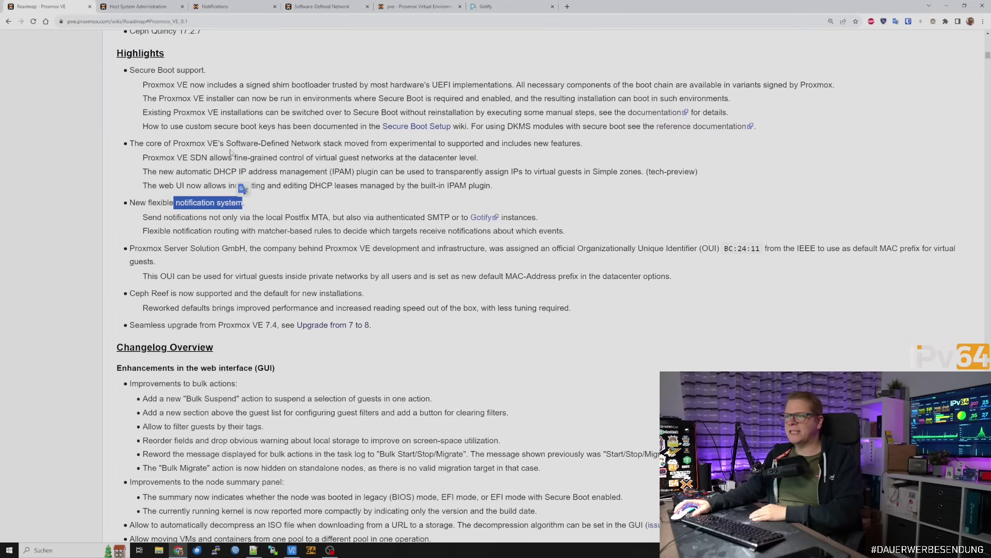
left_click(169, 183)
left_click_drag(173, 144, 240, 144)
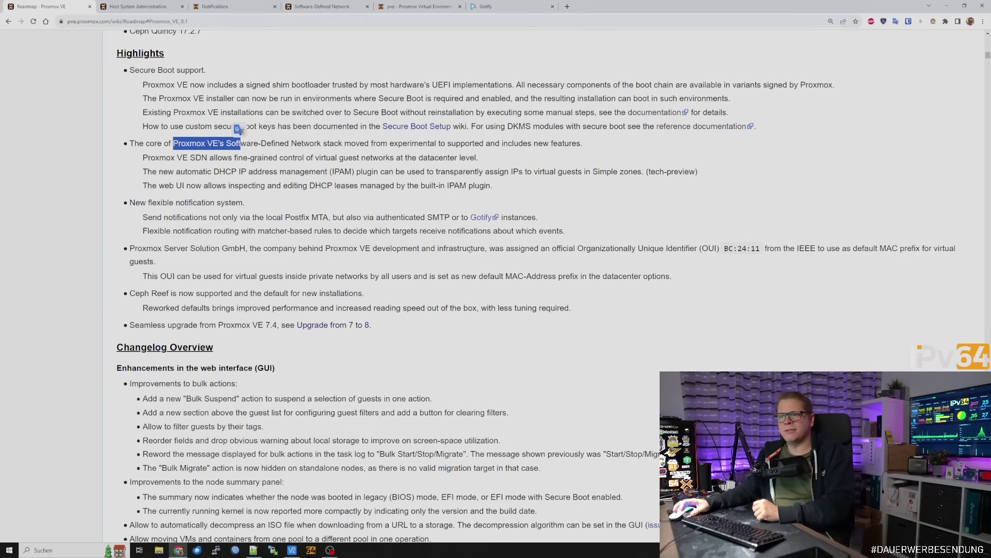
double_click(156, 249)
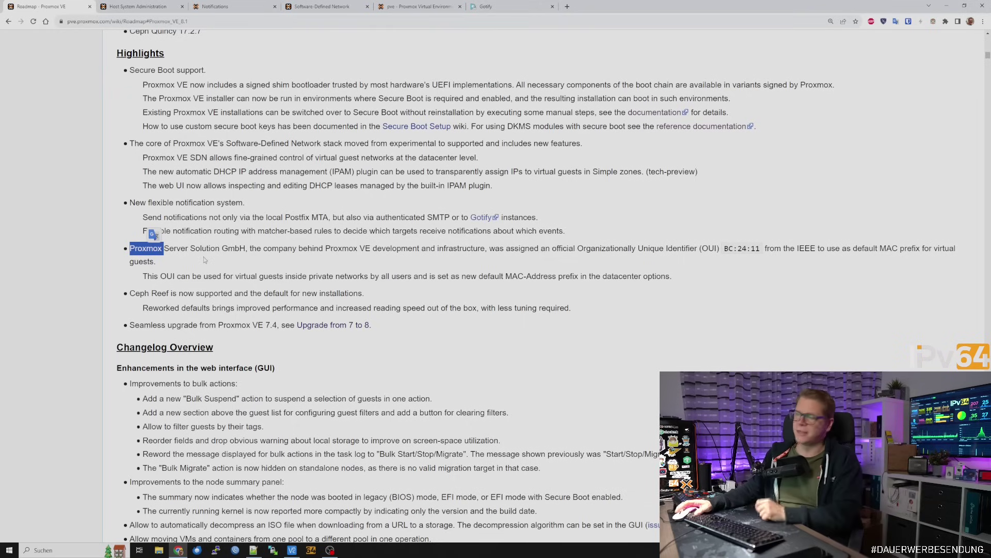
left_click_drag(724, 249, 761, 250)
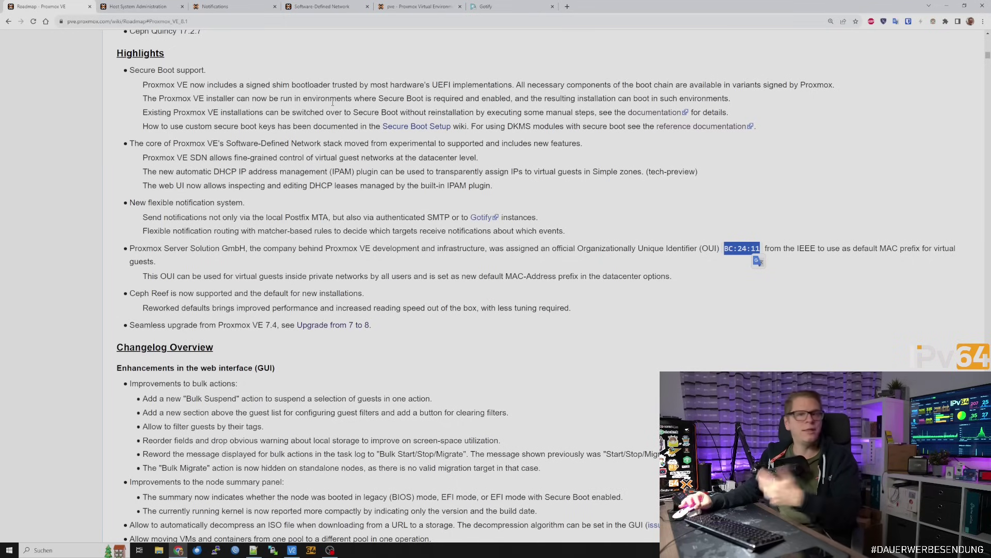
- Return to Proxmox VE and inspect the MAC address prefix in the datacenter options, closing its editor without changes
left_click(413, 7)
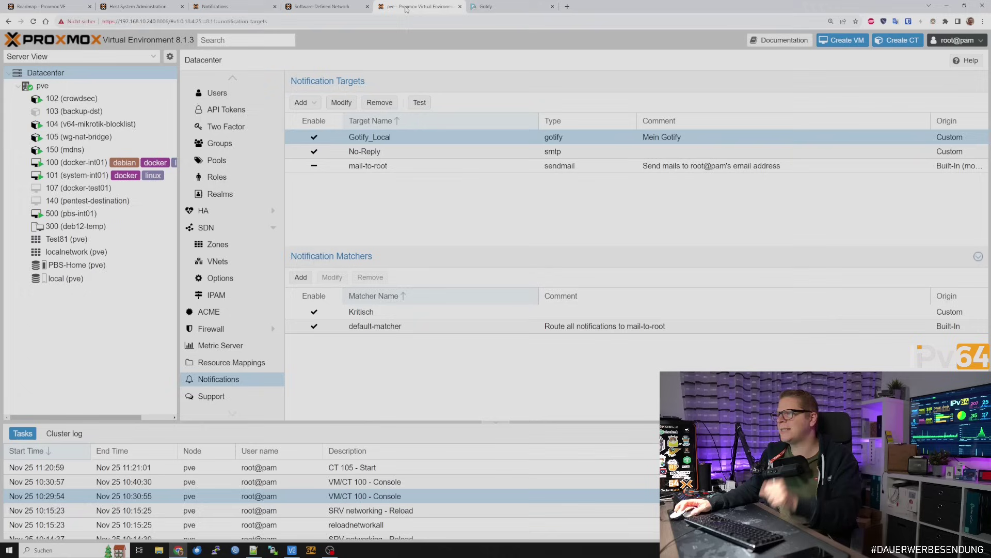
scroll(214, 180, "up", 3)
left_click(214, 177)
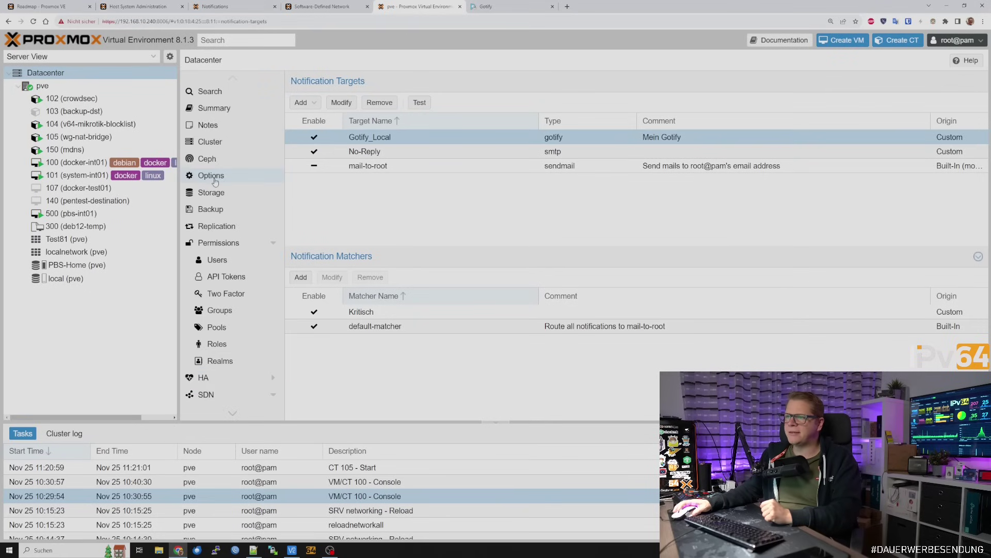
double_click(454, 156)
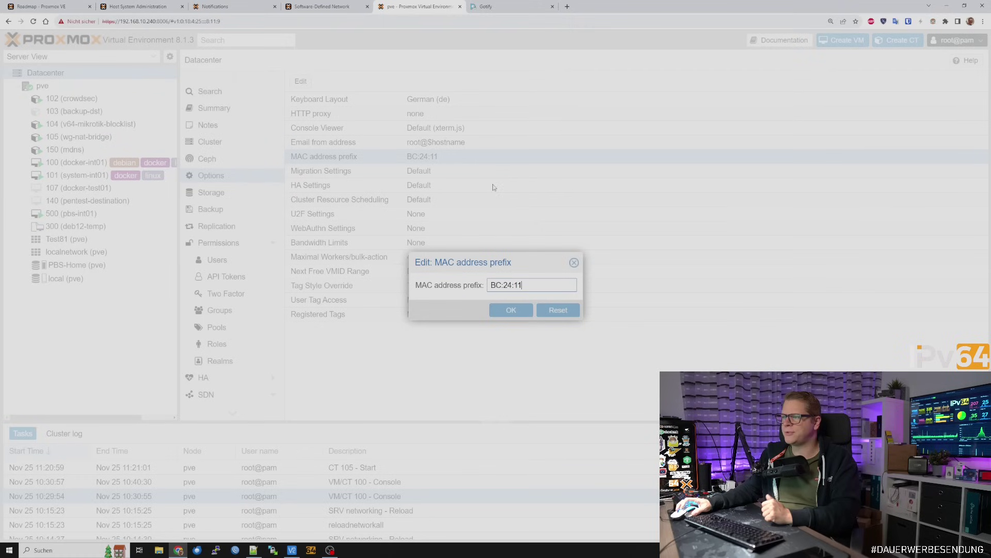
left_click_drag(521, 285, 468, 287)
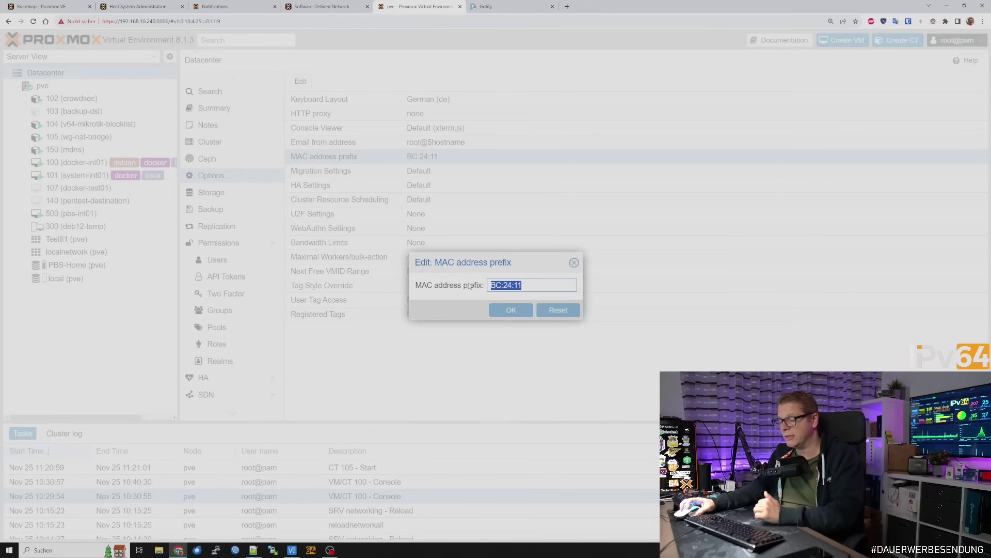
left_click(575, 262)
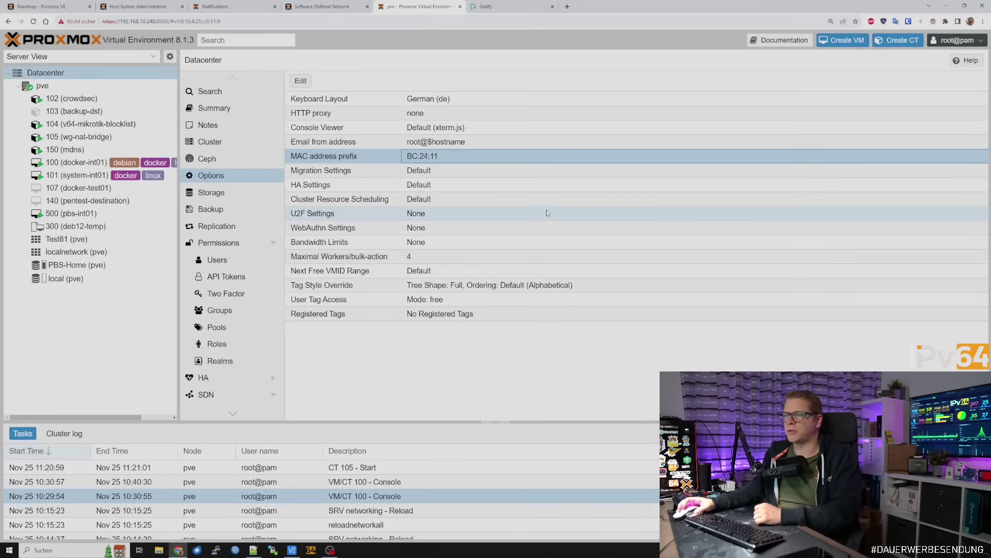
- Switch back to the roadmap page and skim the 8.1 changelog from virtual machines through backup, storage and Ceph
left_click(41, 6)
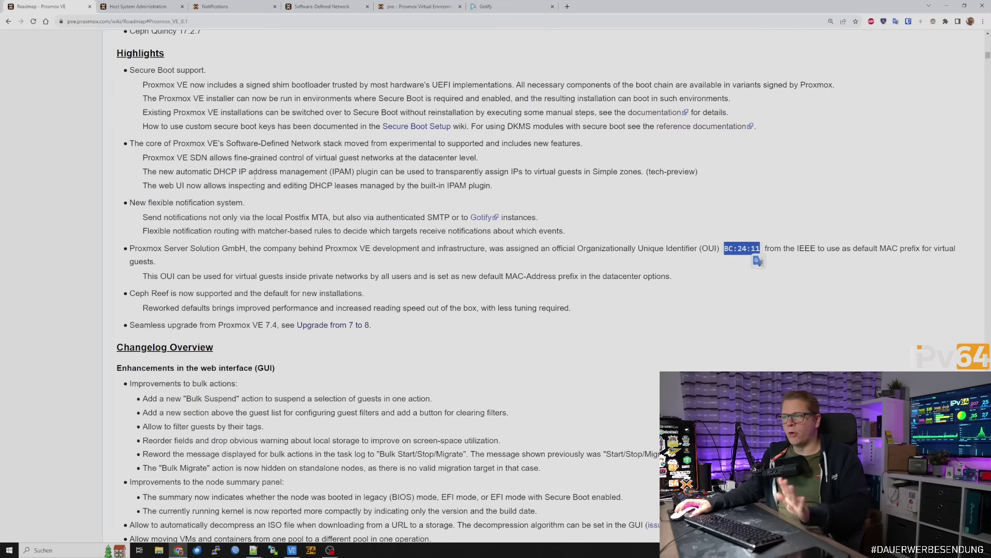
scroll(255, 177, "down", 17)
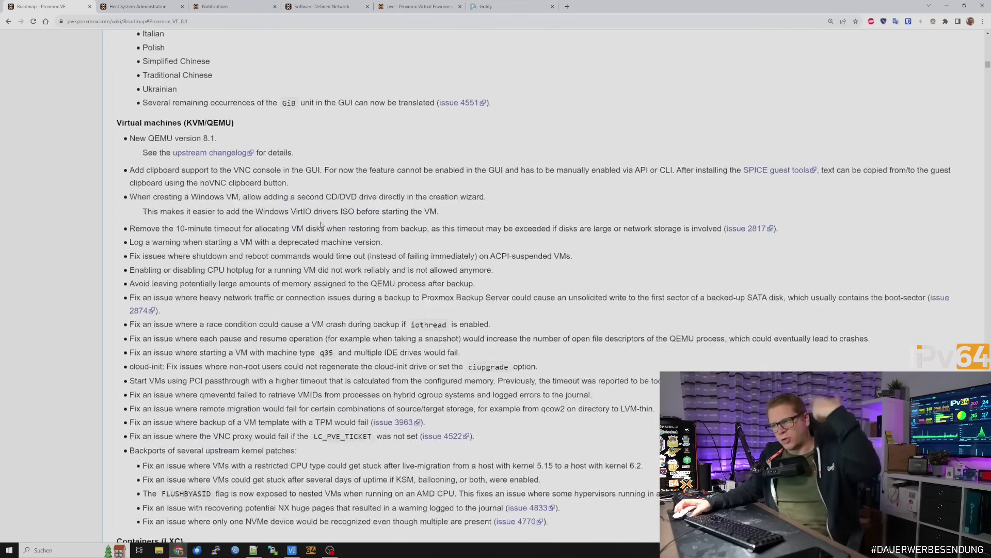
scroll(320, 224, "down", 15)
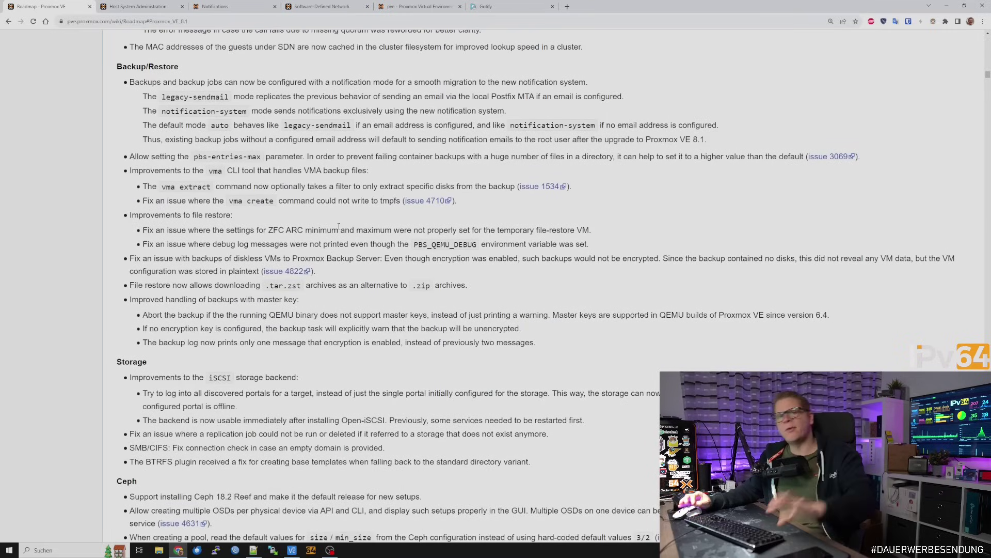
scroll(339, 226, "down", 2)
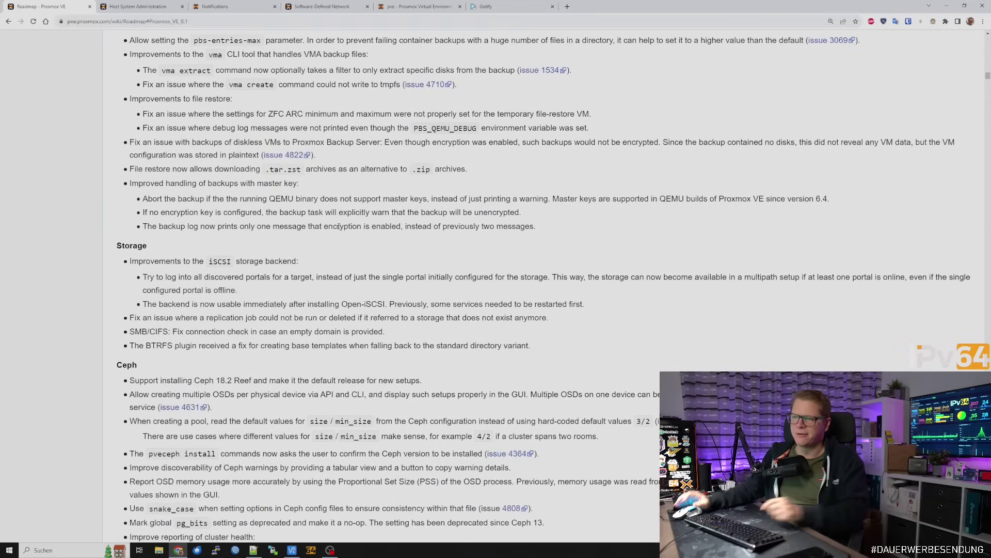
scroll(339, 226, "down", 3)
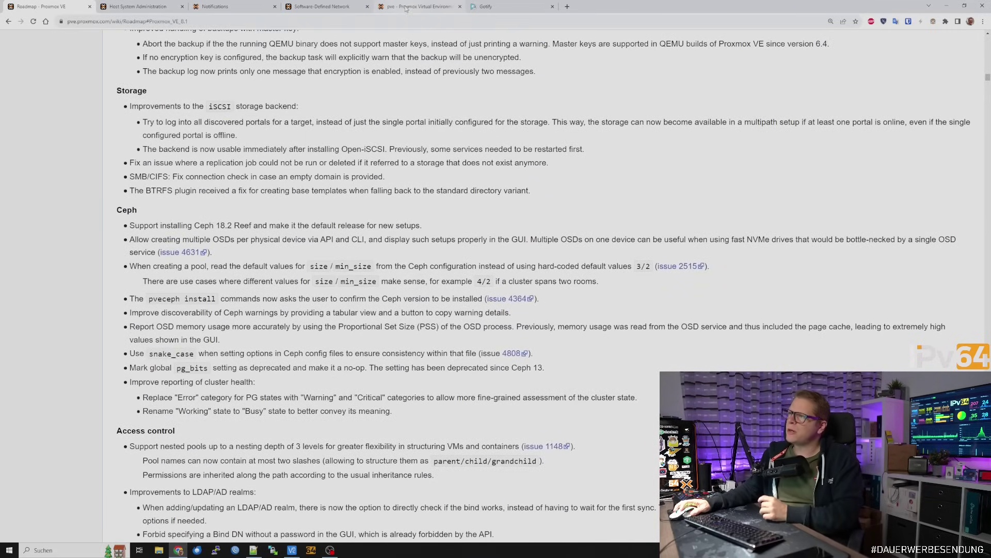
- Return to Proxmox VE, open Bulk Suspend for node pve and filter the guests to those tagged docker
left_click(406, 7)
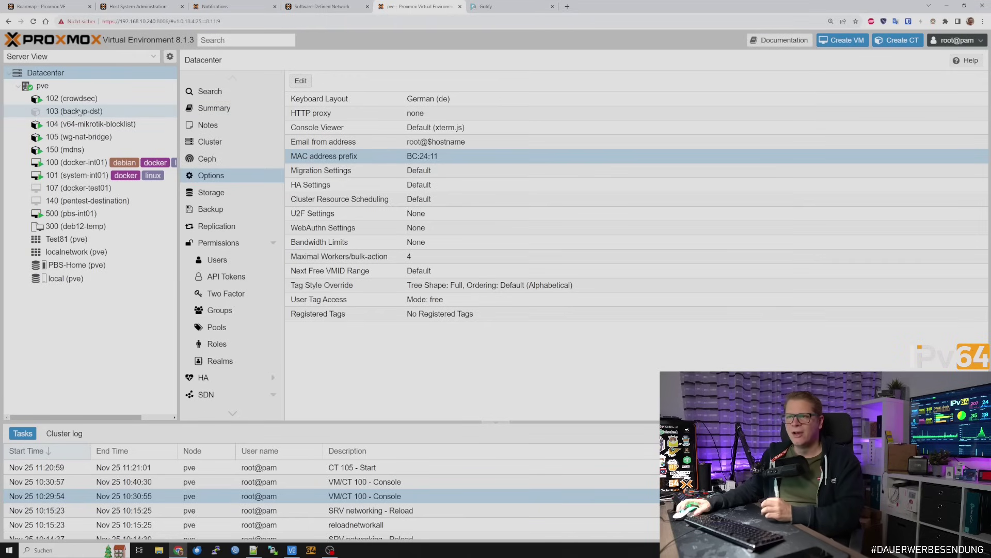
right_click(48, 85)
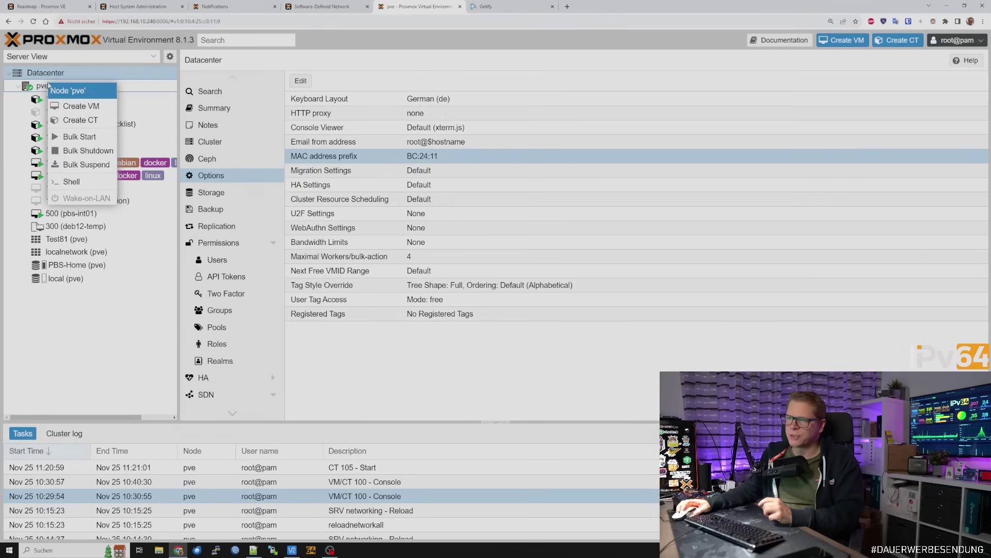
left_click(86, 166)
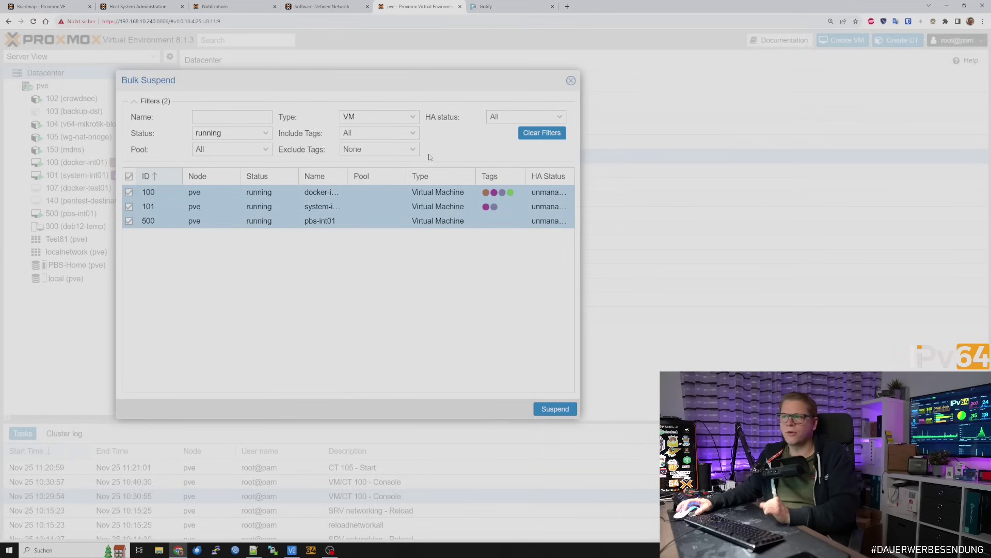
left_click(412, 133)
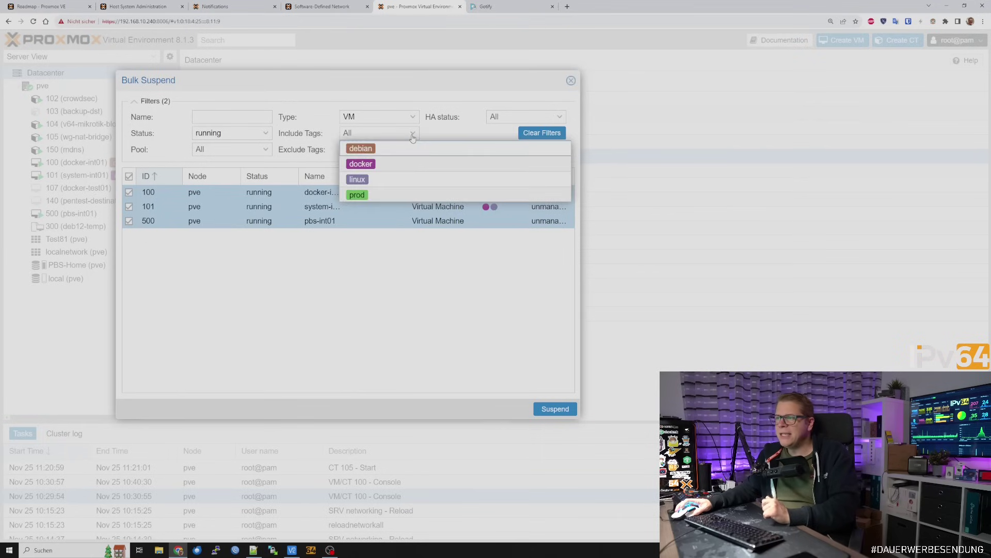
left_click(390, 165)
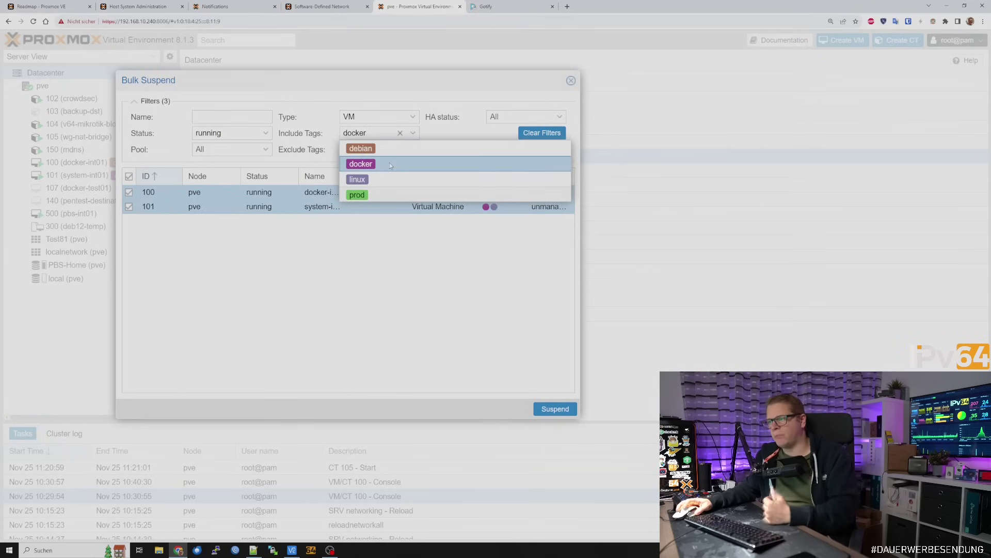
left_click(308, 282)
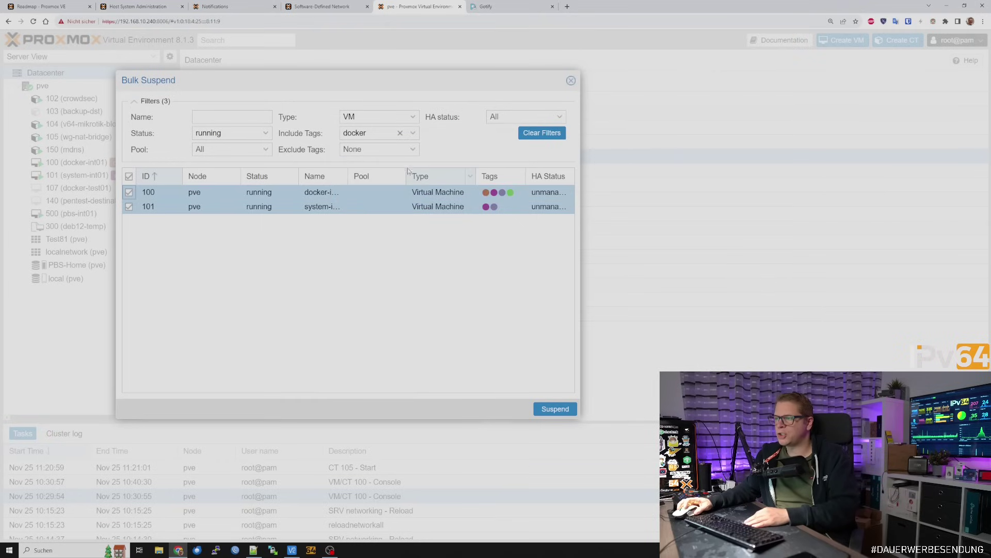
- Try excluding the prod tag in Bulk Suspend, remove both tag filters and close the dialog without suspending anything
left_click(414, 150)
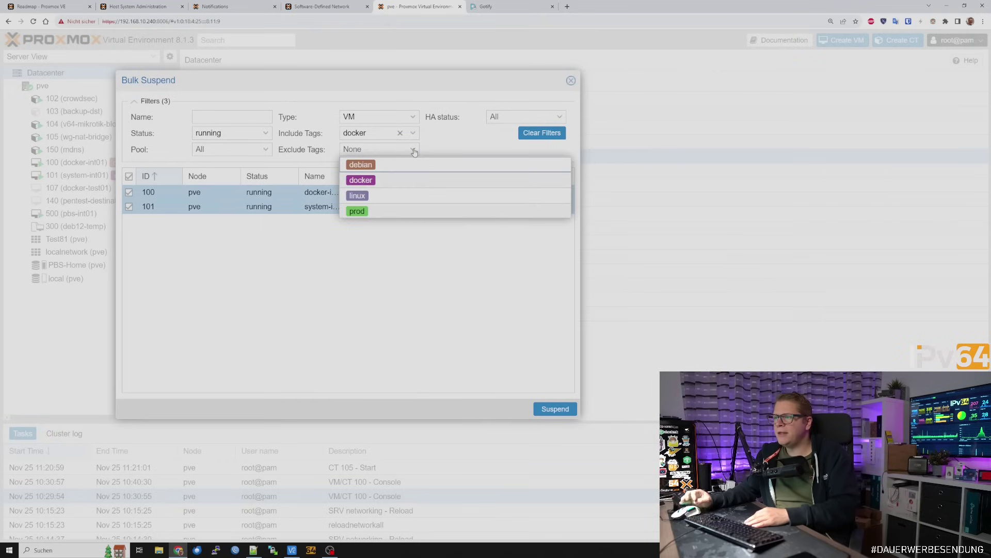
left_click(386, 211)
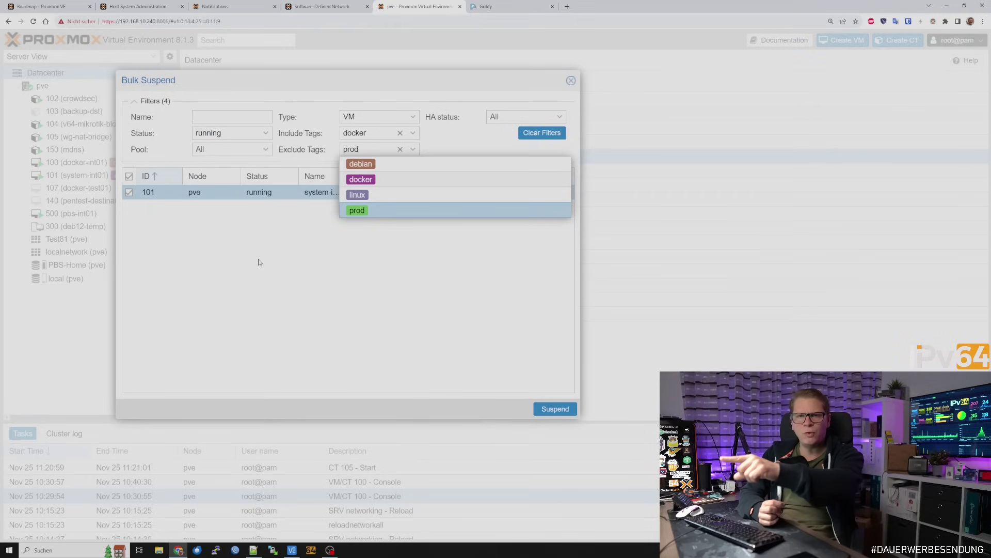
left_click(375, 211)
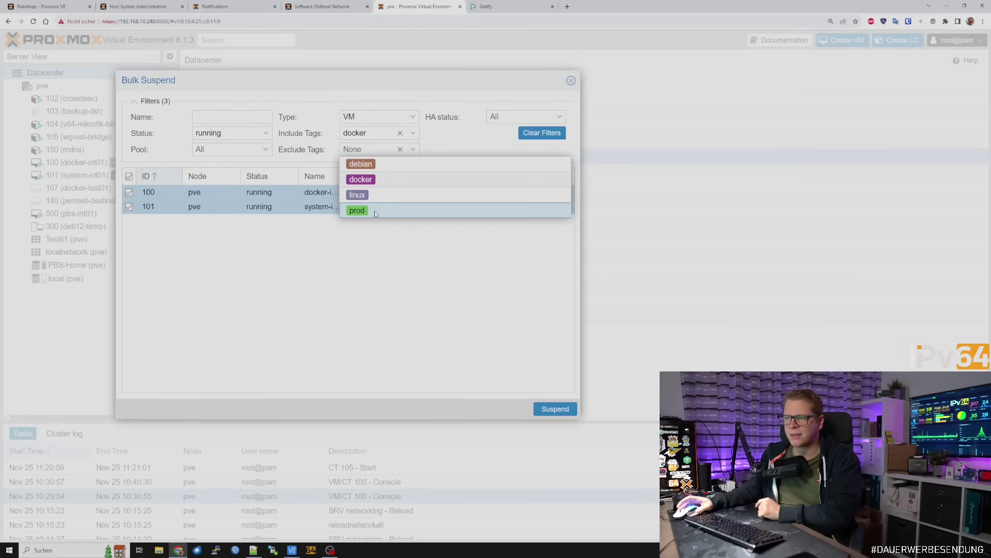
left_click(399, 133)
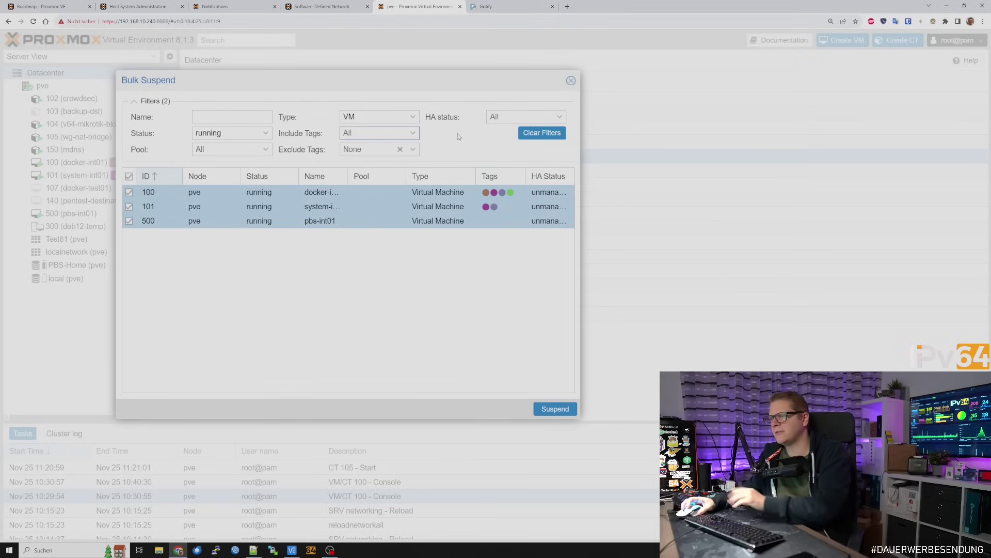
left_click(571, 82)
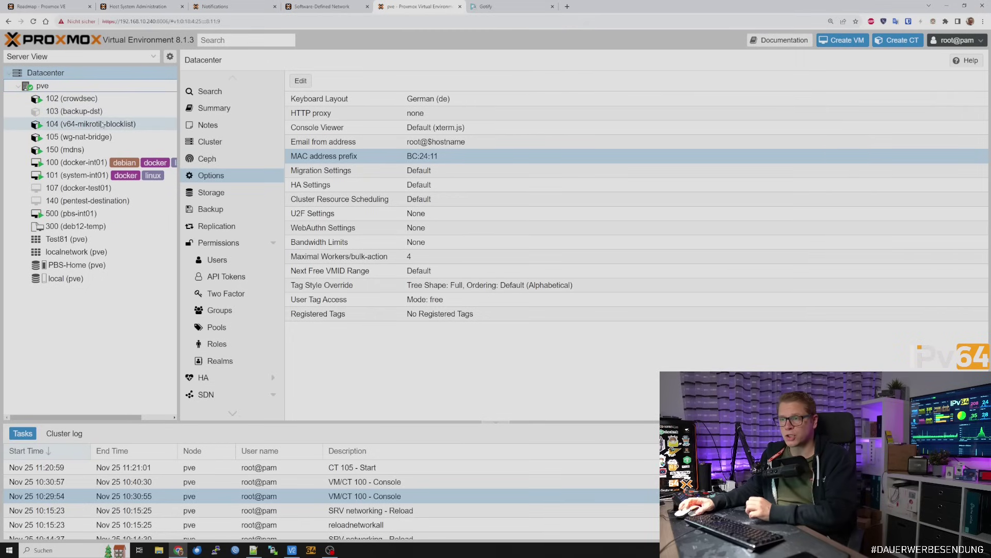
- Check the summaries of container 105 (wg-nat-bridge) and node pve, including the node's boot mode
left_click(79, 136)
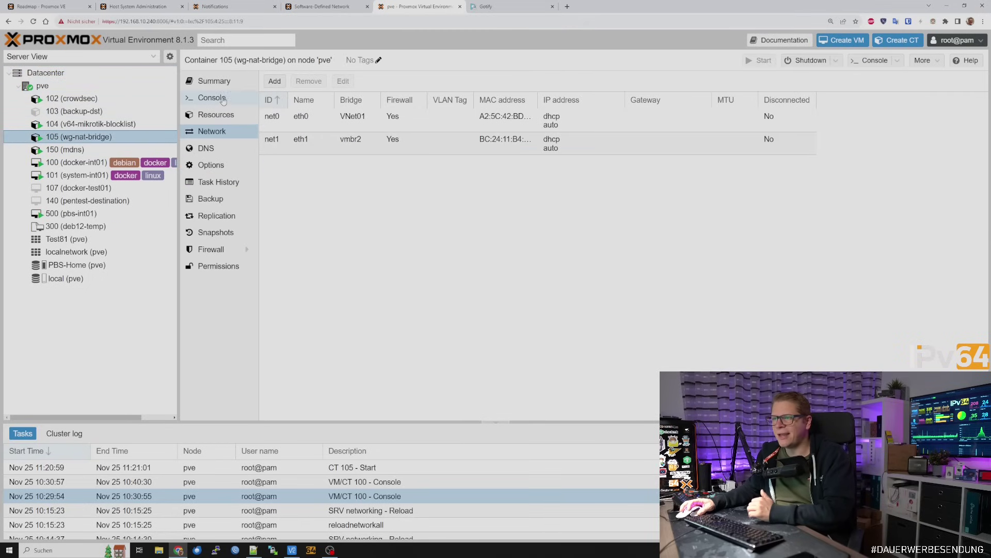
left_click(215, 81)
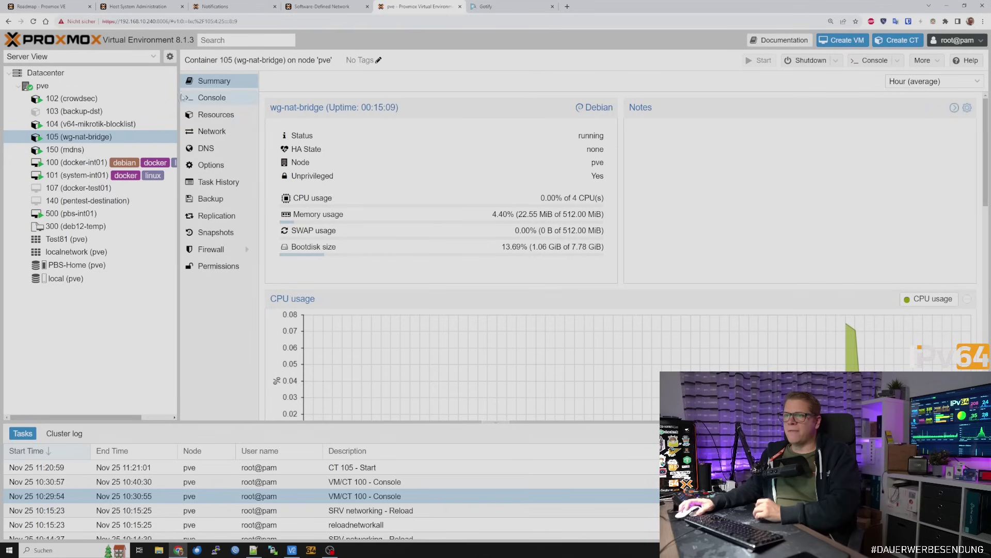
left_click(99, 88)
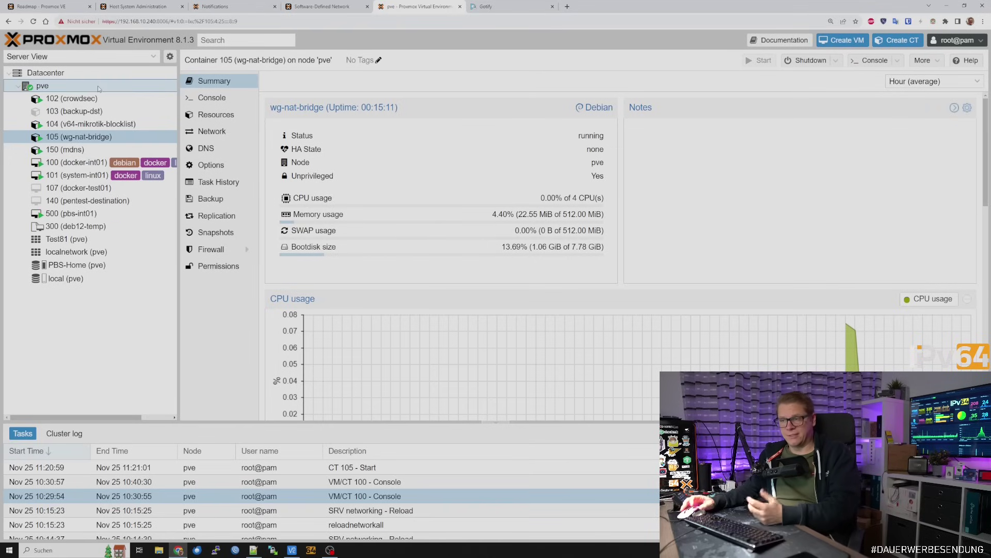
left_click(219, 108)
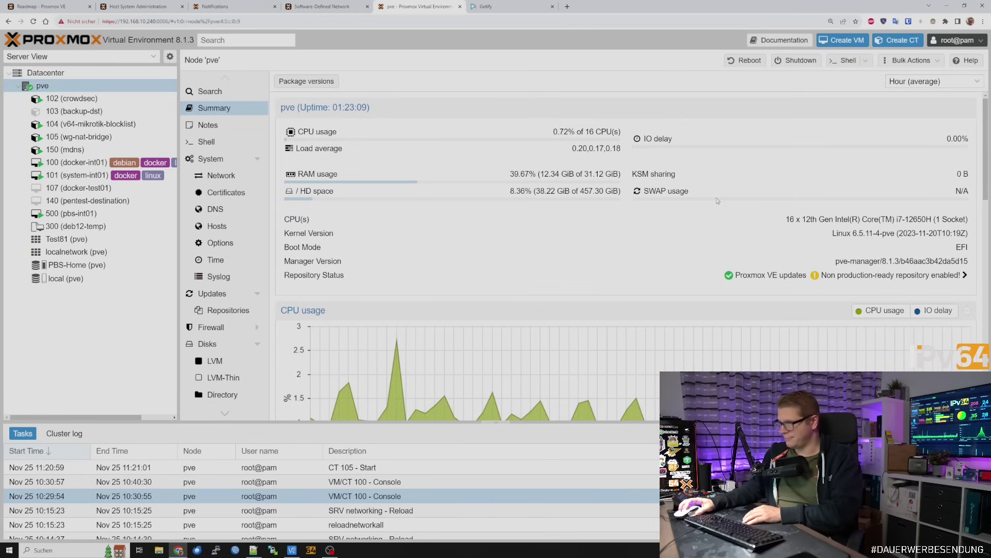
left_click_drag(284, 247, 323, 247)
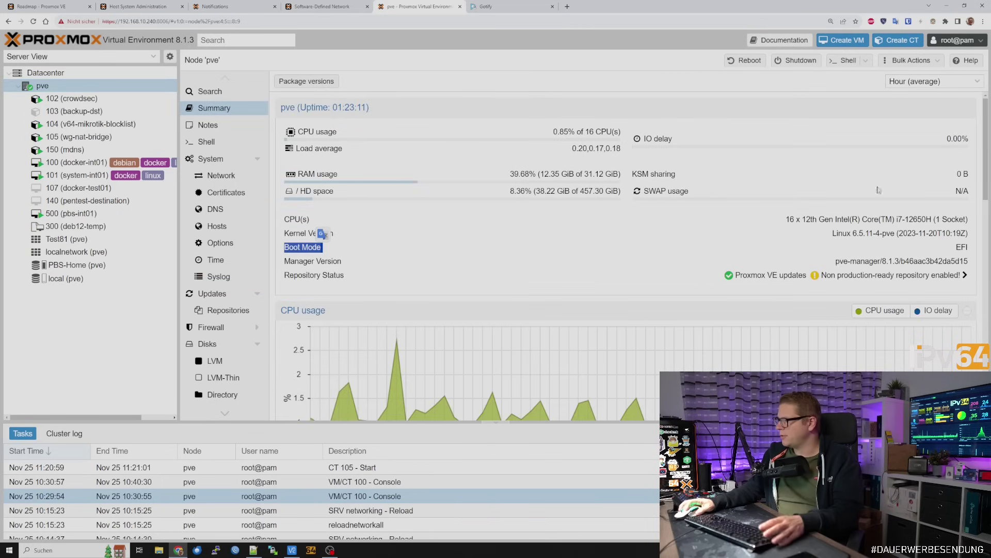
key("ctrl+minus")
key("ctrl+minus")
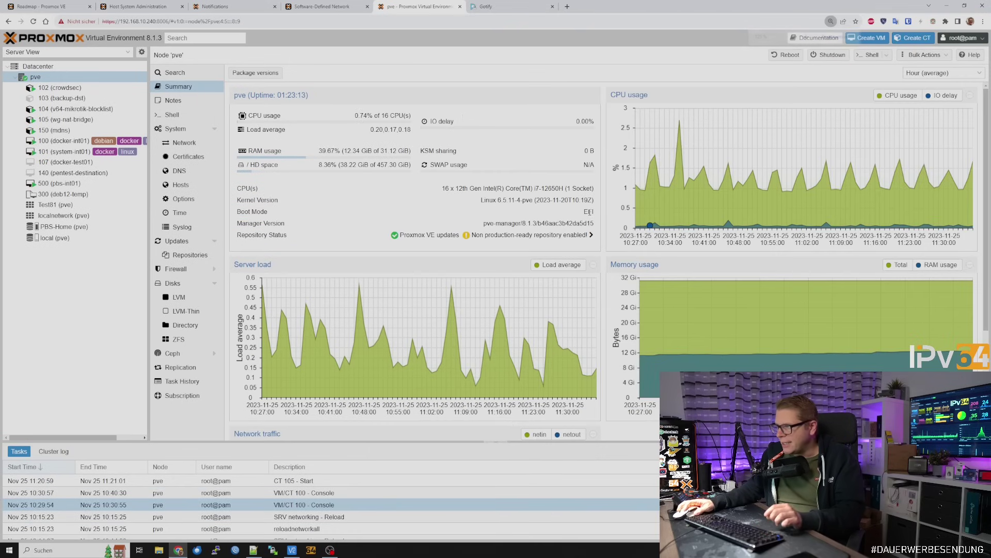
double_click(589, 212)
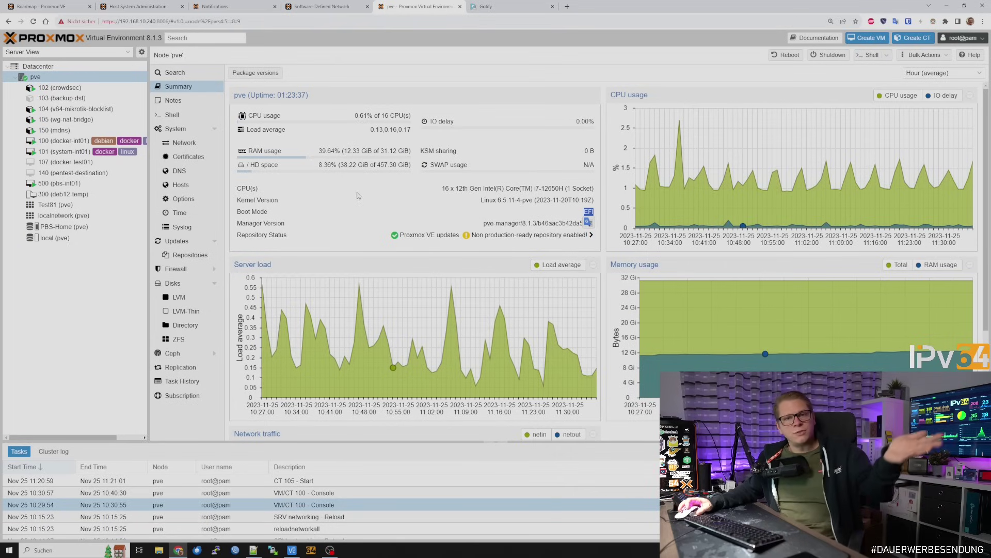
- Start a new virtual machine named sdfsdf on node pve, using debian-12.0.0-amd64-netinst.iso from local storage as its installation image
left_click(867, 37)
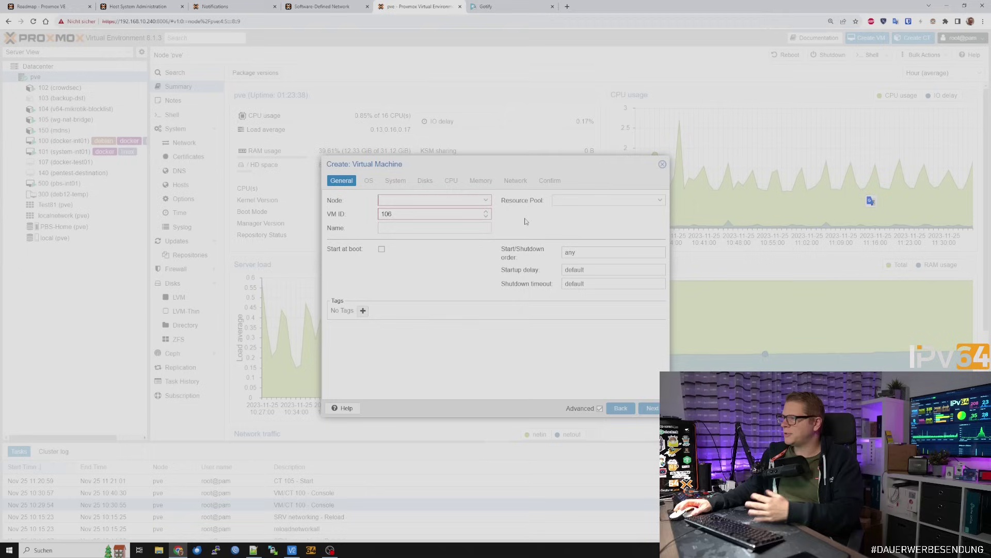
left_click(395, 232)
type("sdfsdf")
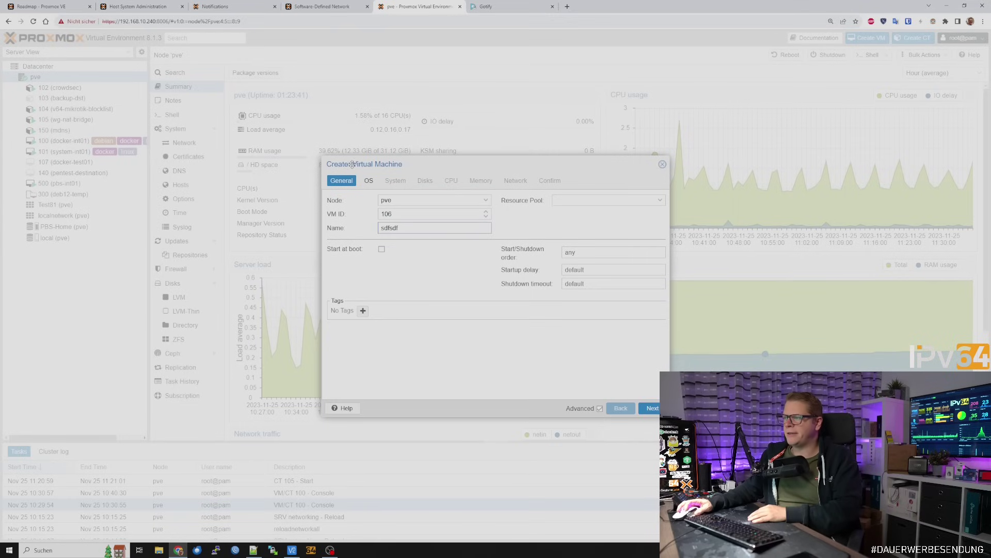
left_click(651, 408)
left_click(483, 230)
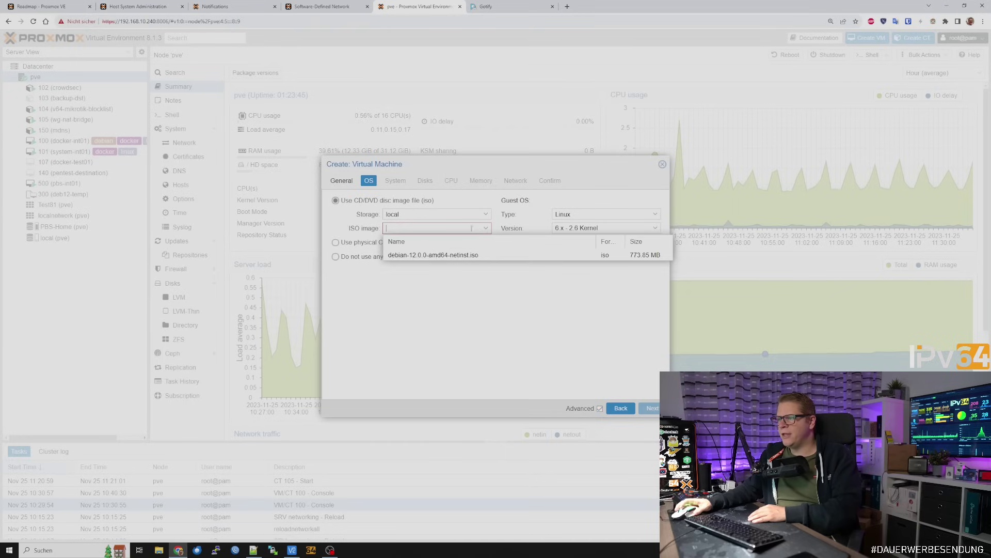
left_click(411, 255)
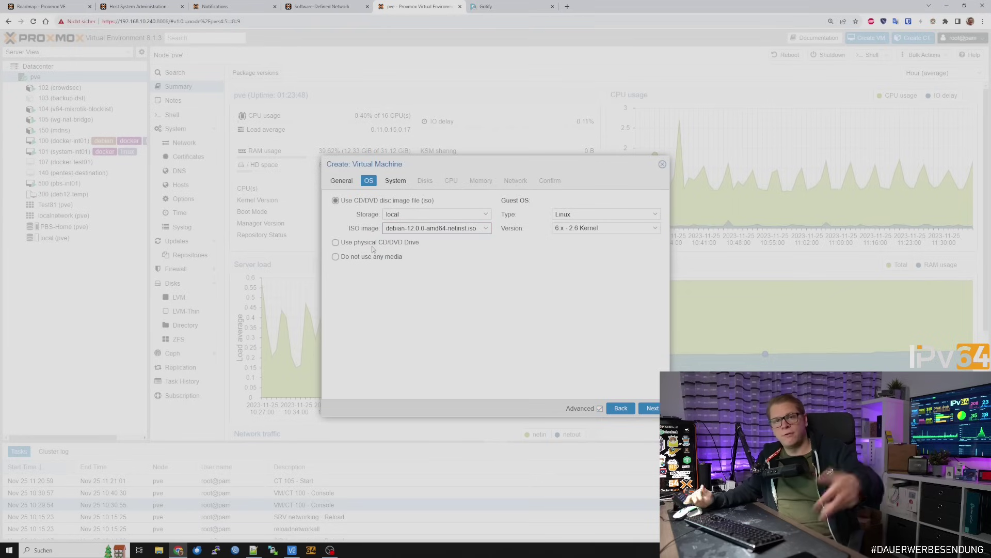
- Set the guest OS to Microsoft Windows 11/2022 and add a VirtIO drivers drive using debian-12.0.0-amd64-netinst.iso from local storage
left_click(627, 213)
left_click(602, 238)
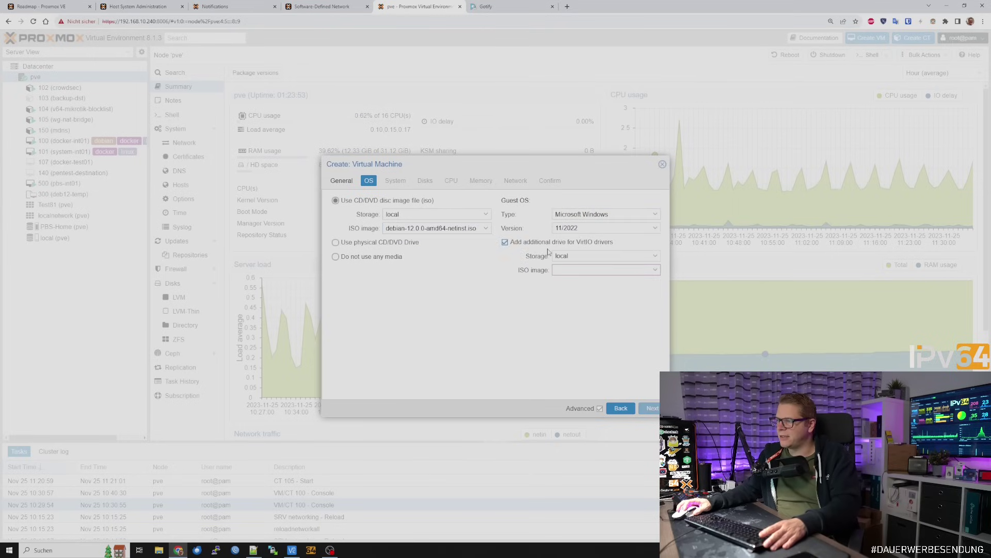
left_click_drag(554, 242, 612, 242)
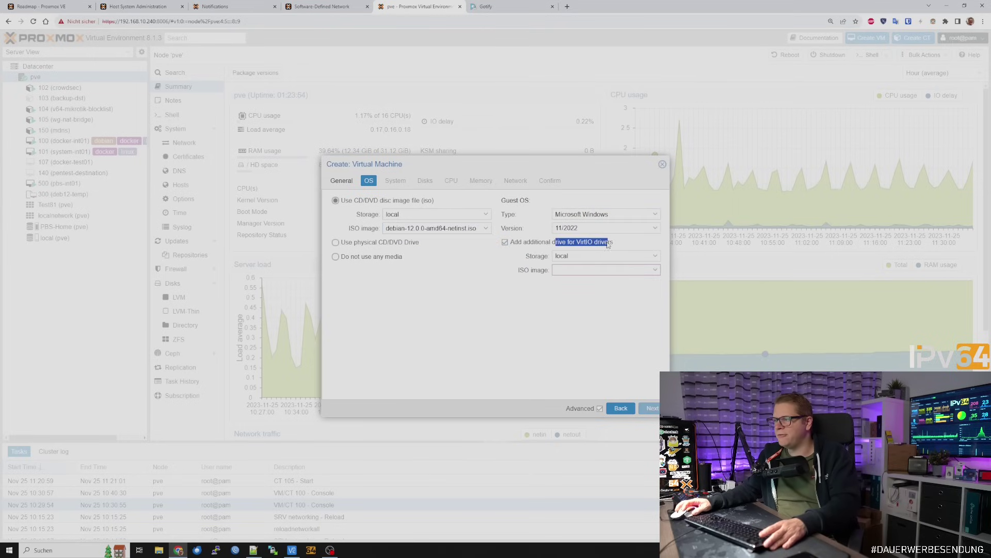
left_click(654, 270)
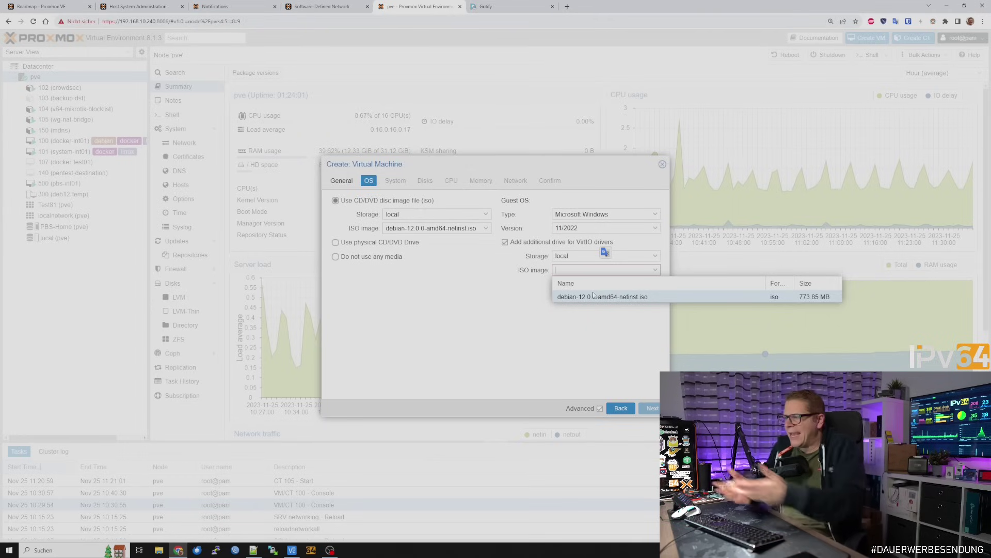
left_click(594, 296)
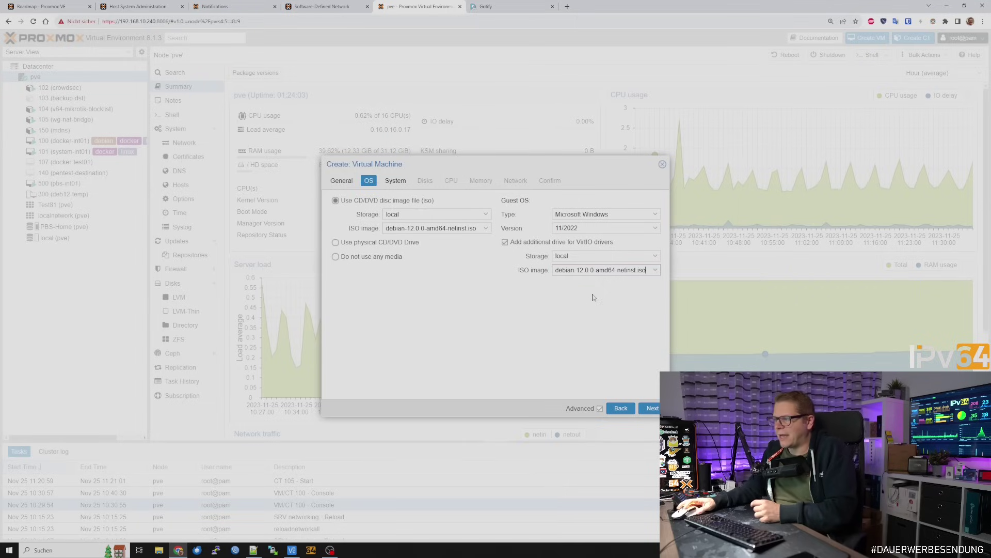
- Review the additional VirtIO drivers drive option and its available ISO images, and close the wizard without creating the virtual machine
left_click_drag(543, 242, 593, 257)
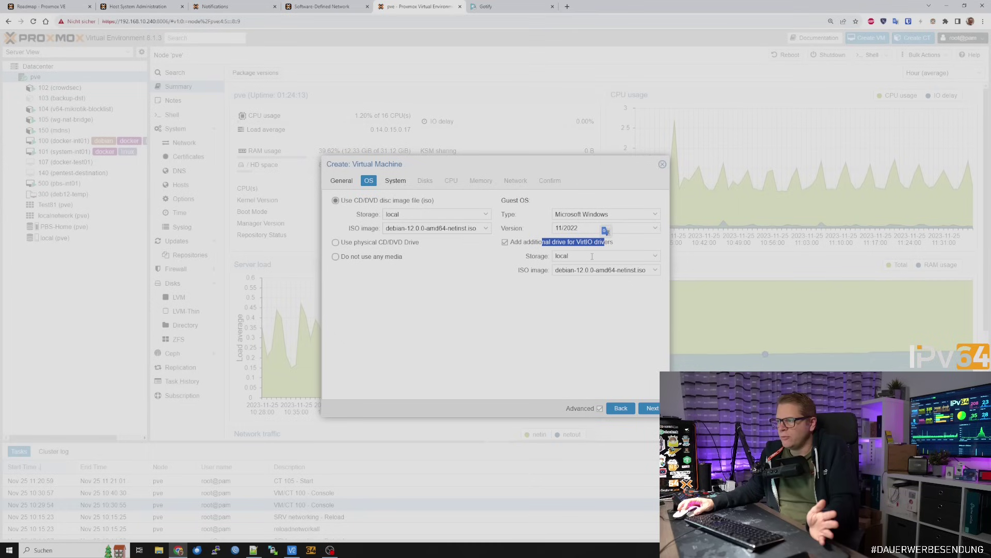
left_click_drag(613, 243, 560, 245)
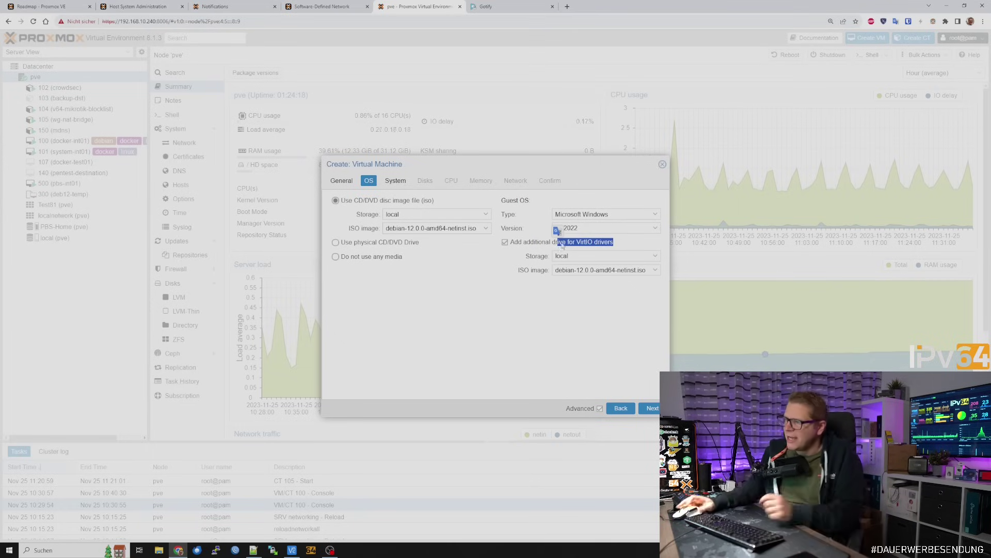
left_click(601, 270)
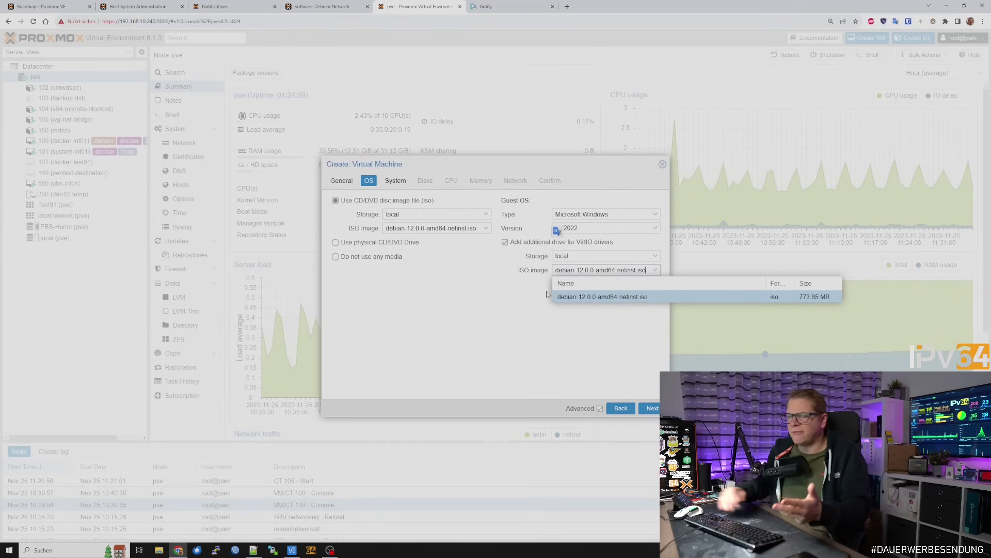
left_click(584, 270)
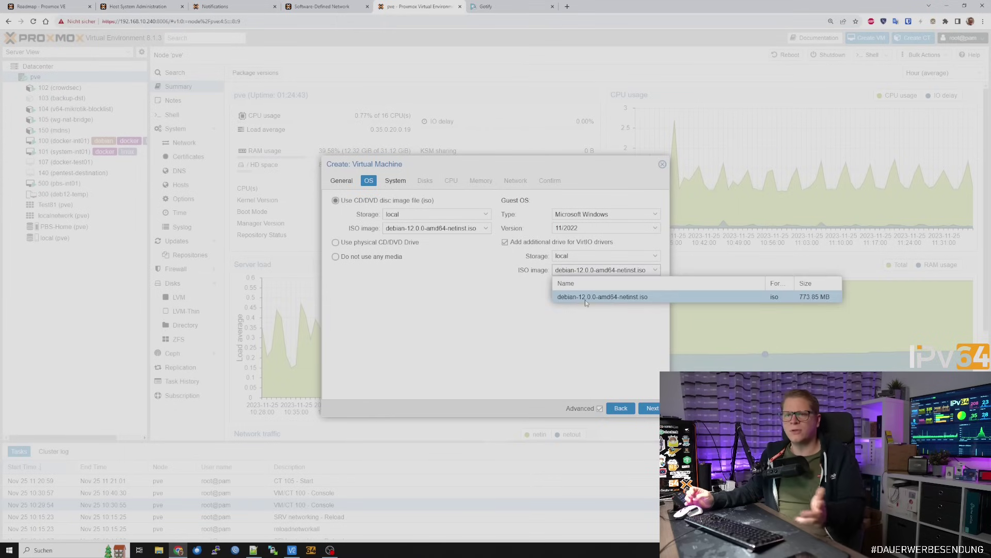
left_click(483, 296)
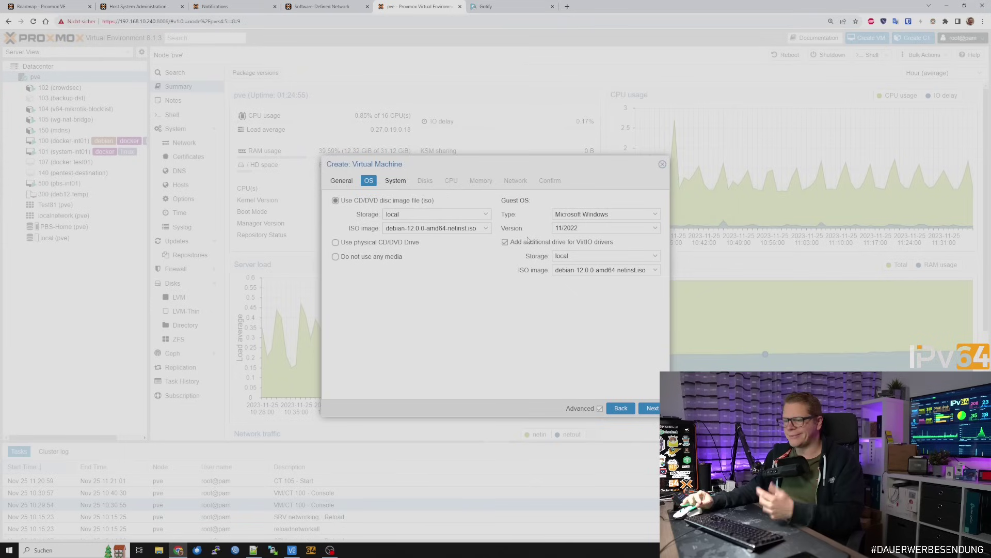
left_click(663, 164)
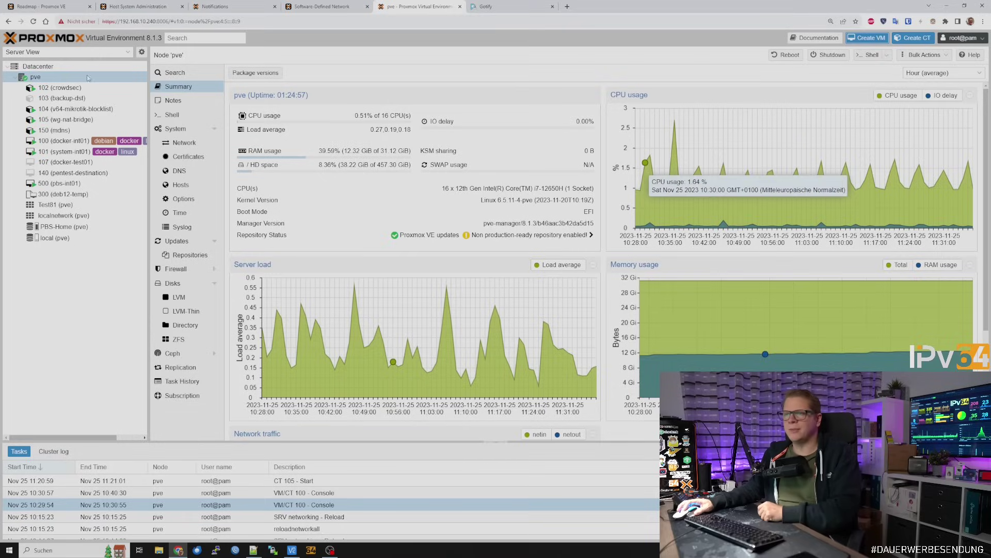
- Try switching the datacenter's PBS-Home backup job to the Notification system mode and close the job without saving
left_click(78, 67)
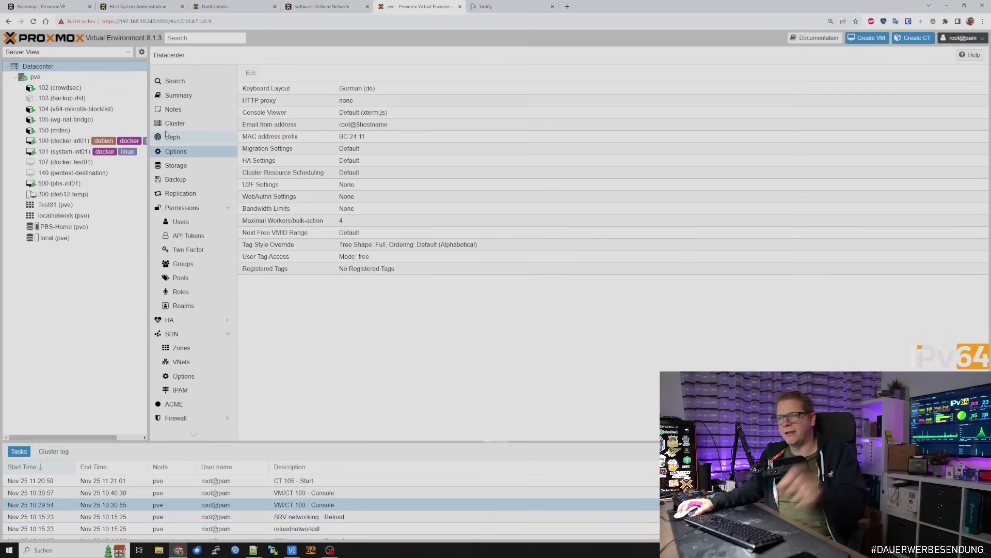
left_click(191, 181)
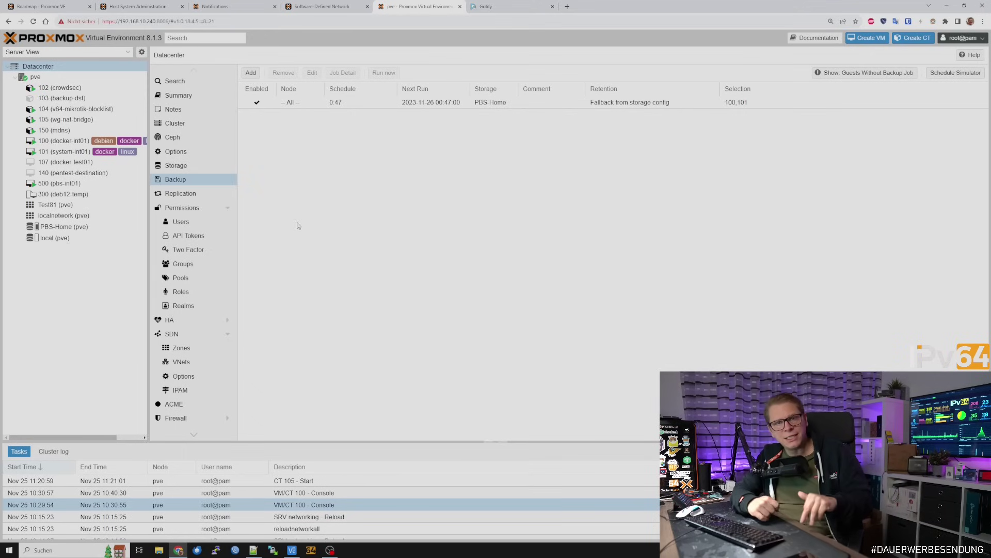
left_click(392, 103)
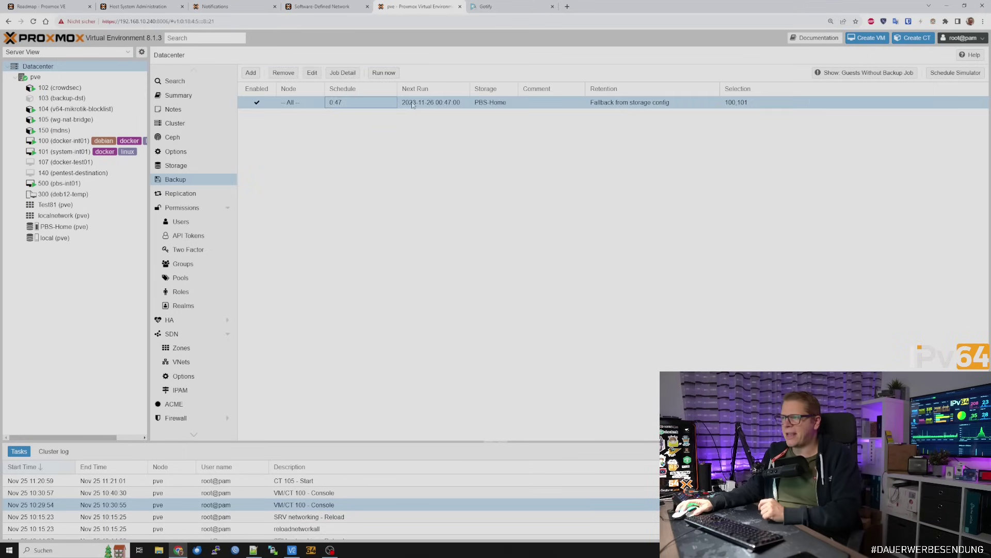
left_click(312, 73)
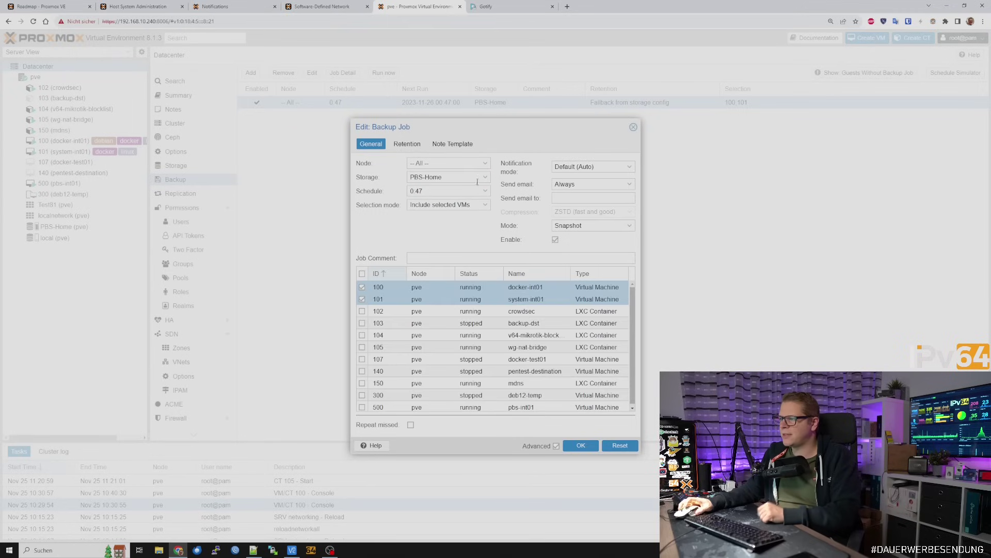
left_click(631, 169)
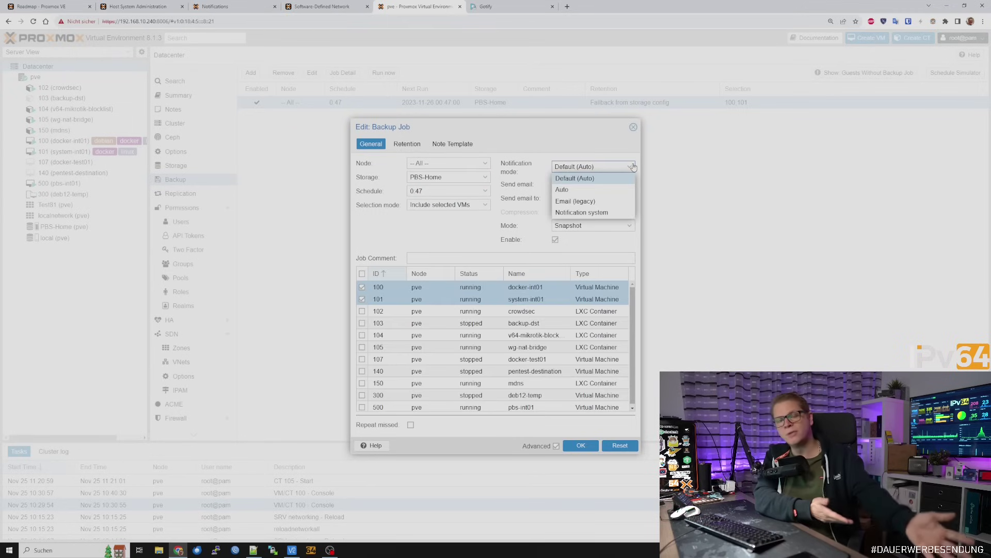
left_click(602, 212)
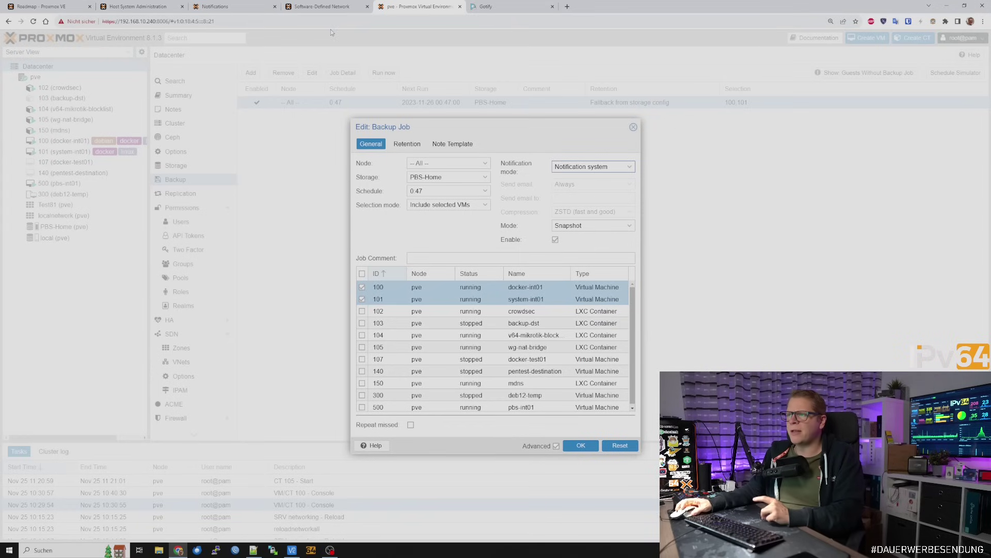
left_click(633, 127)
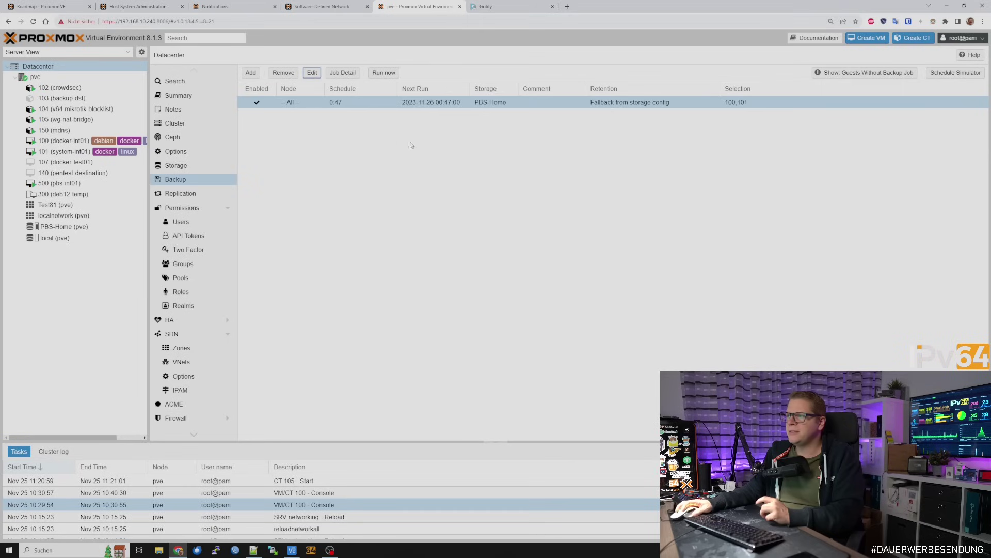
- Open the datacenter's notification settings and select the default-matcher entry among the notification matchers
left_click(500, 105)
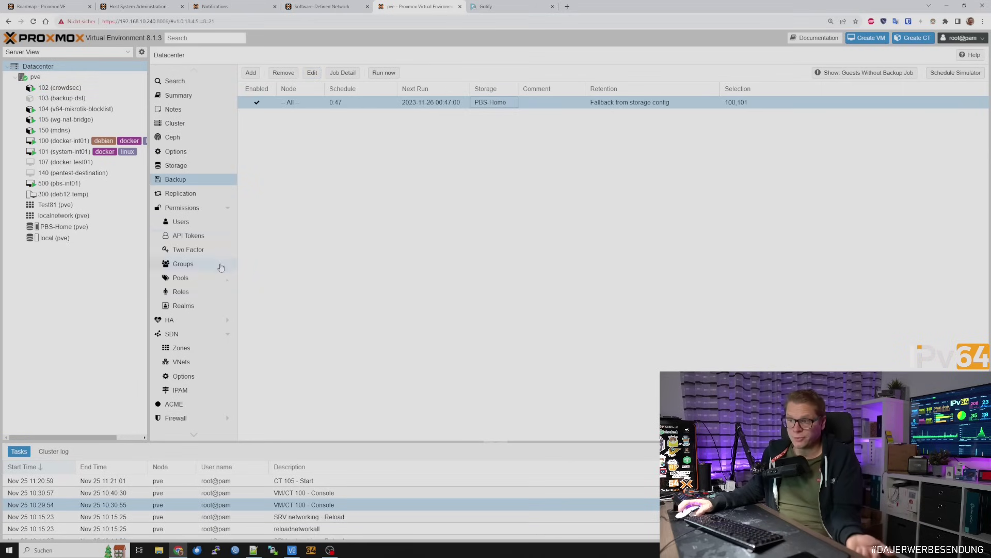
scroll(220, 258, "down", 2)
left_click(192, 408)
left_click(322, 318)
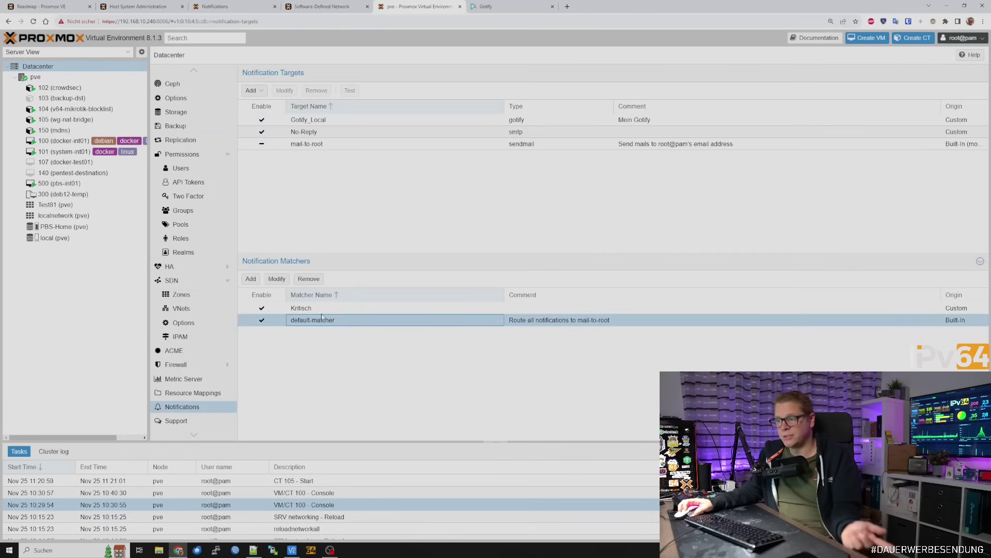